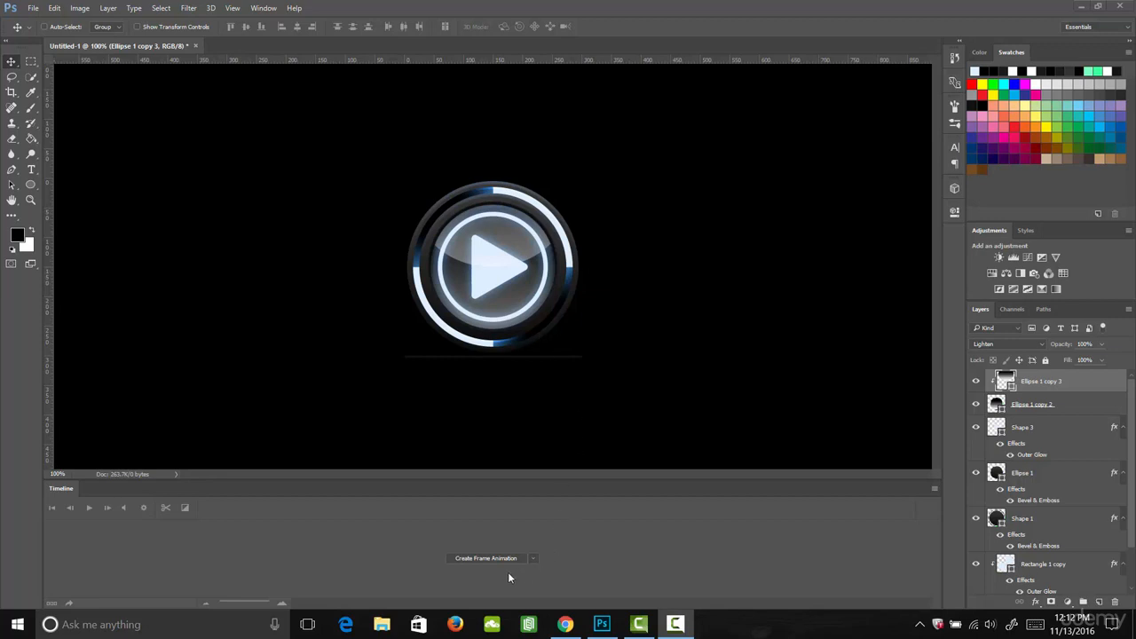
# Create a video timeline for the play button document instead of a frame animation.
pyautogui.click(531, 559)
pyautogui.click(532, 559)
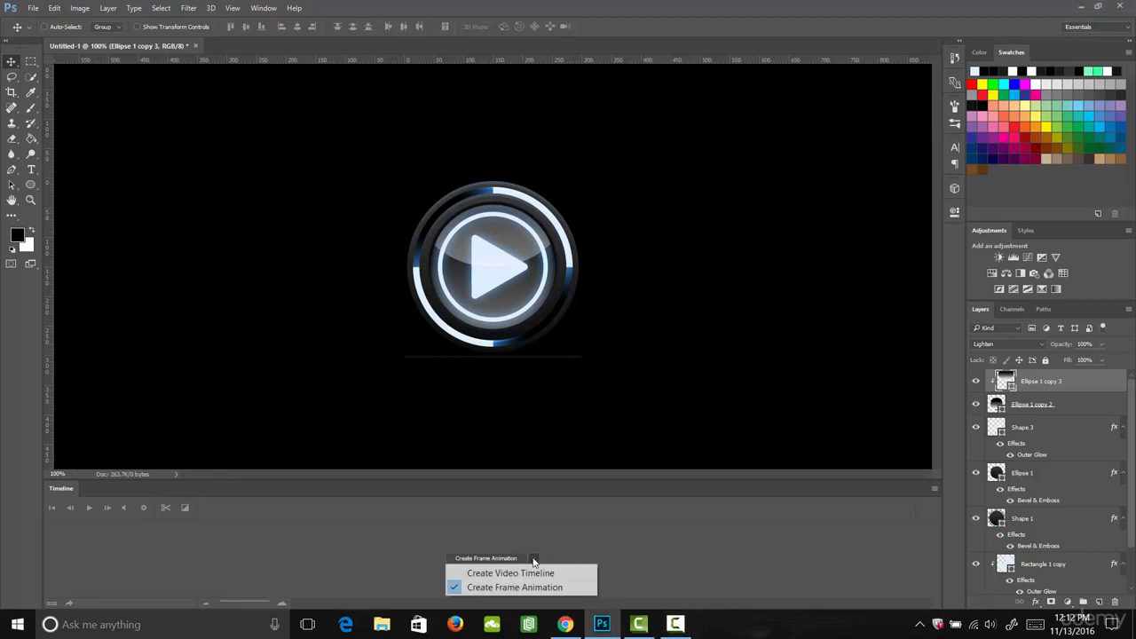
pyautogui.click(543, 573)
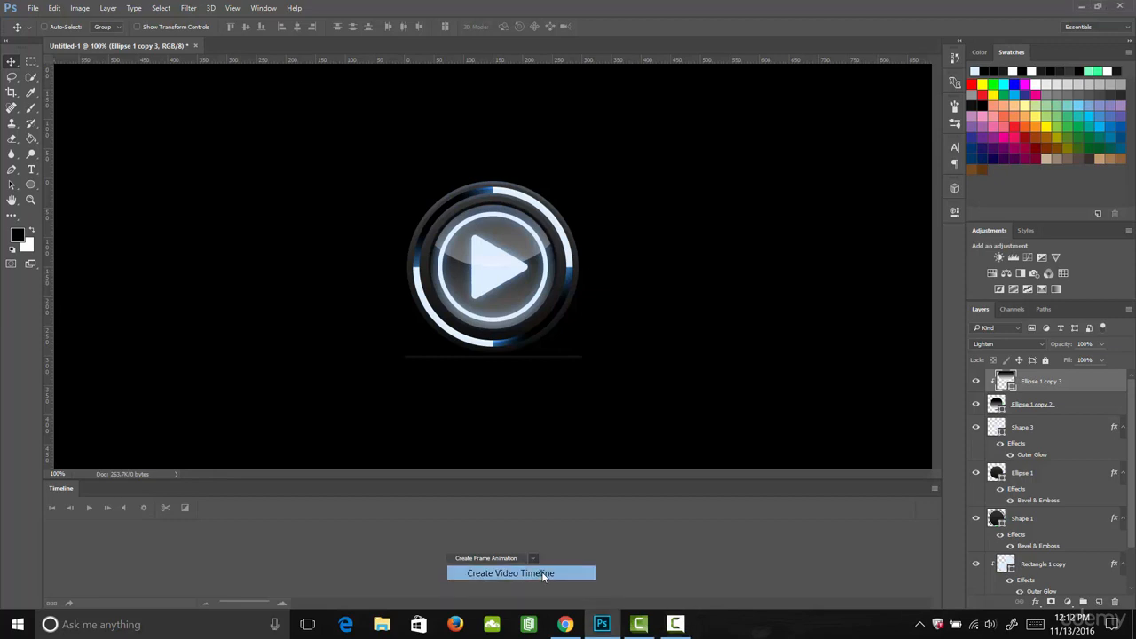
pyautogui.click(507, 558)
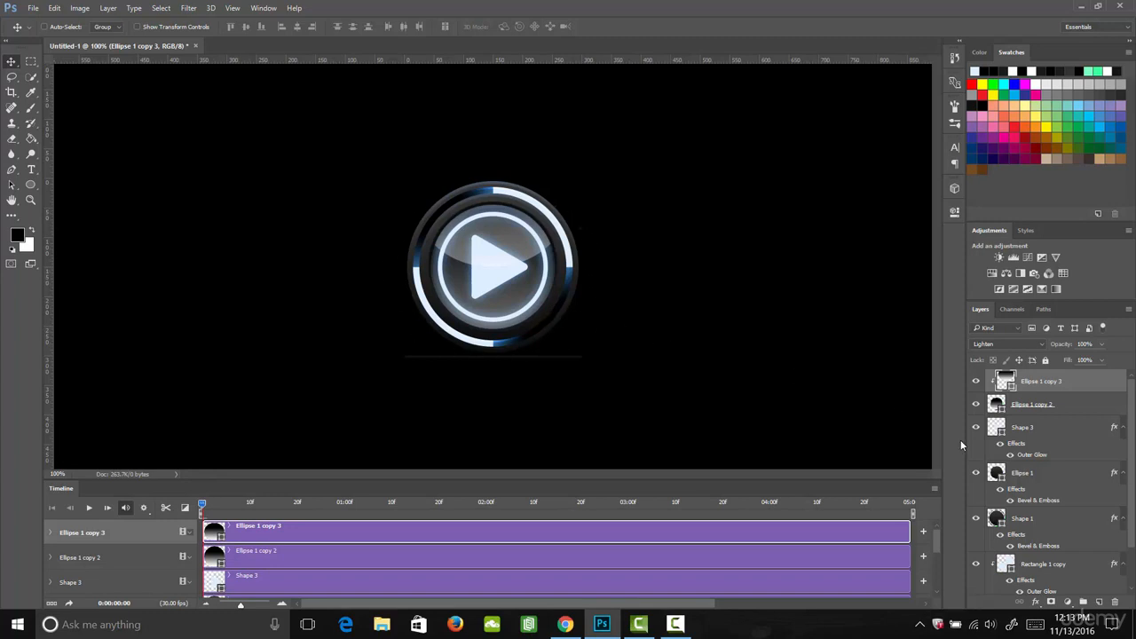
# Convert the Rectangle 1 copy layer to a smart object.
pyautogui.scroll(-2, 1132, 471)
pyautogui.click(1051, 516)
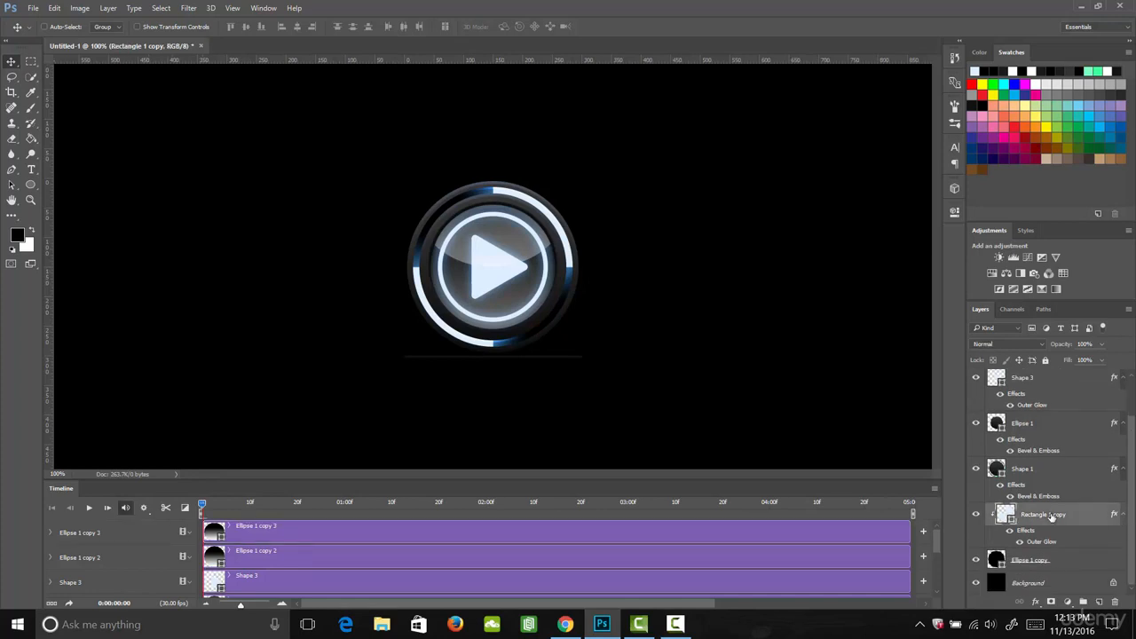
pyautogui.rightClick(1051, 515)
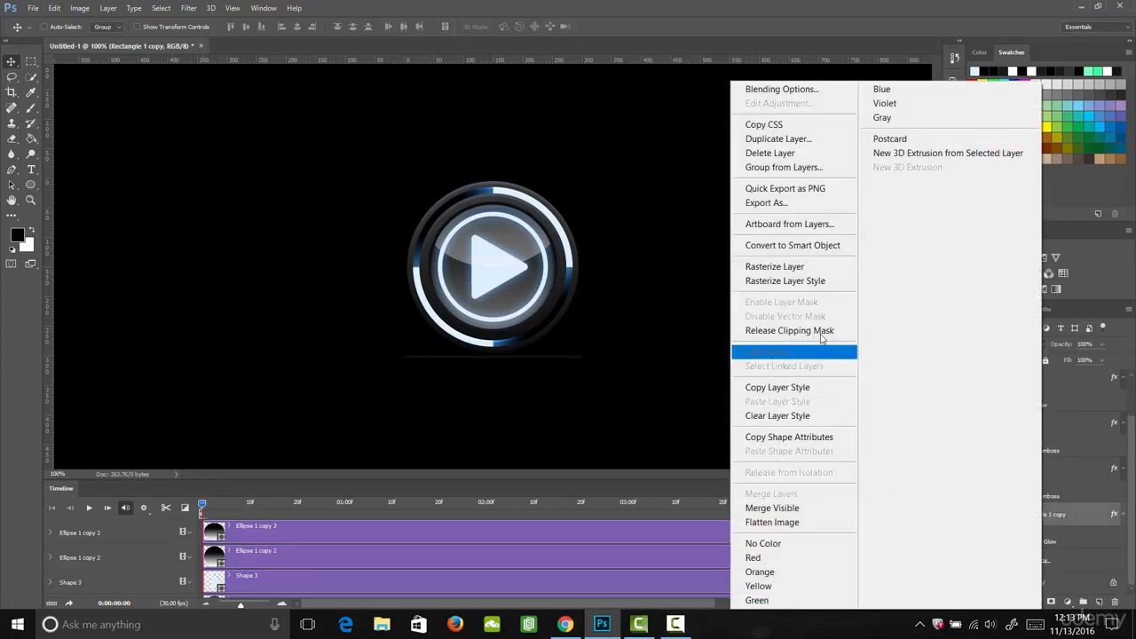
pyautogui.click(821, 252)
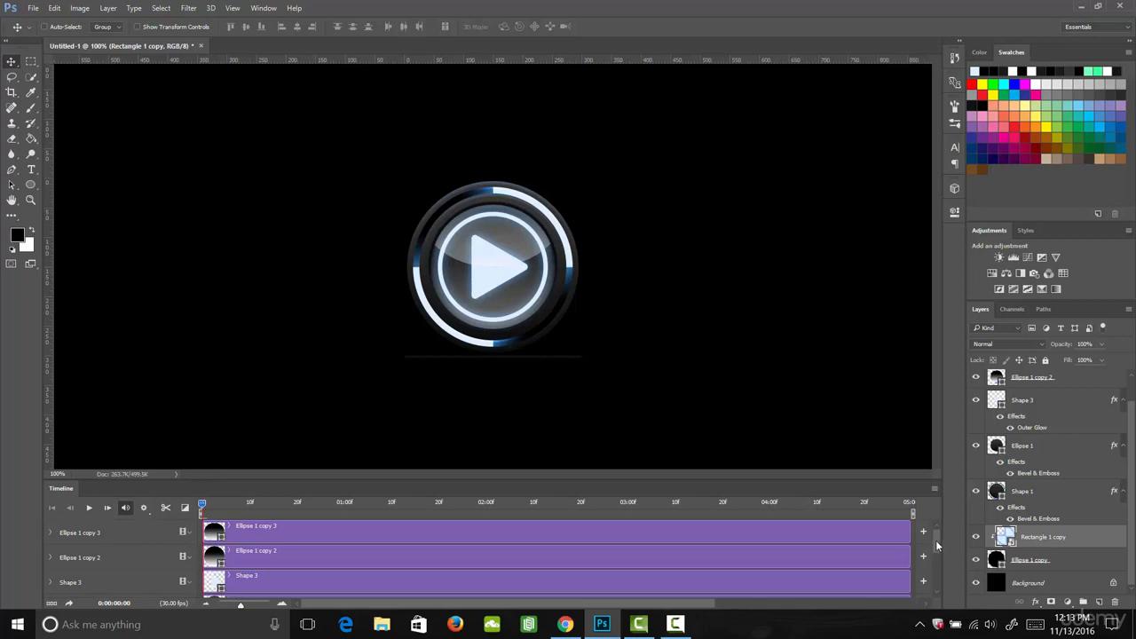
# Expand the Rectangle 1 copy track in the timeline and enable Transform keyframing at the first frame.
pyautogui.moveTo(937, 543); pyautogui.dragTo(934, 579)
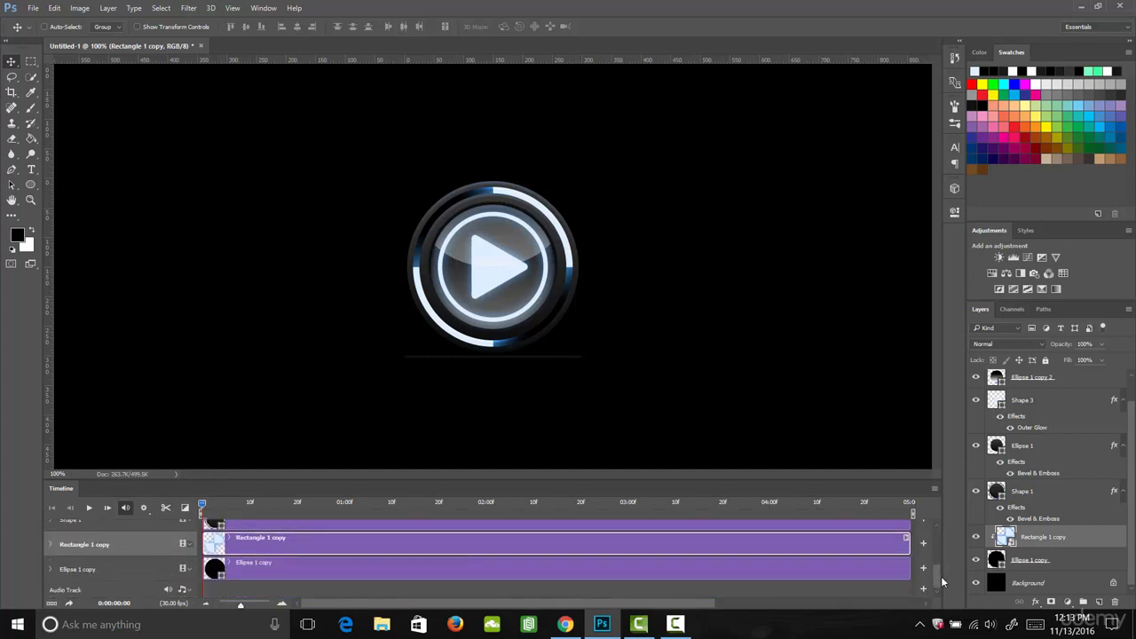
pyautogui.click(51, 545)
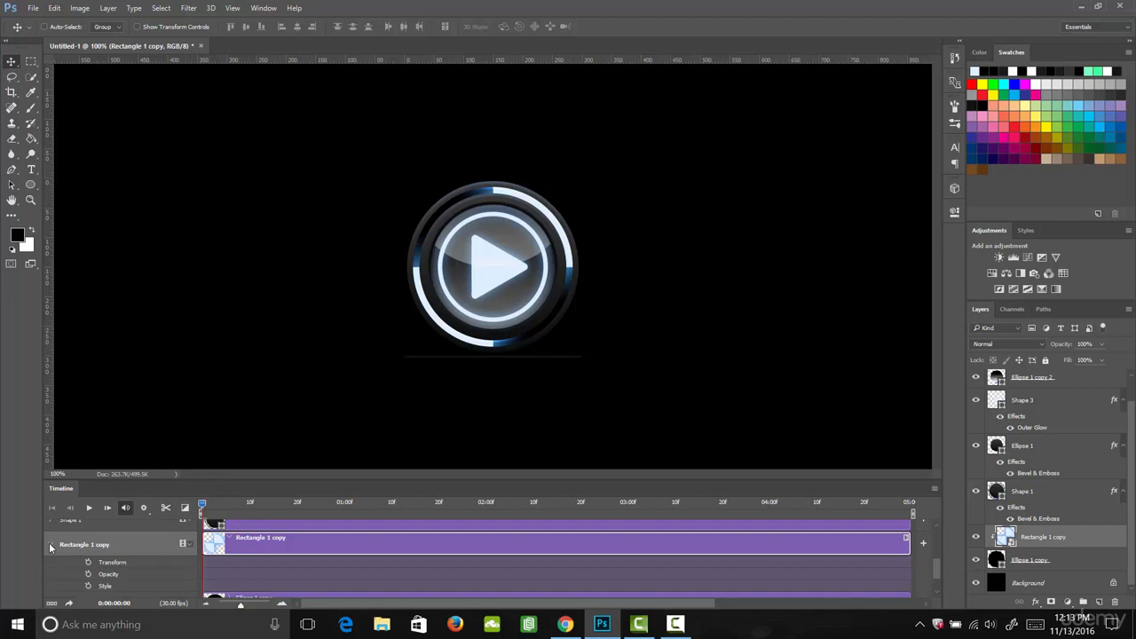
pyautogui.click(88, 563)
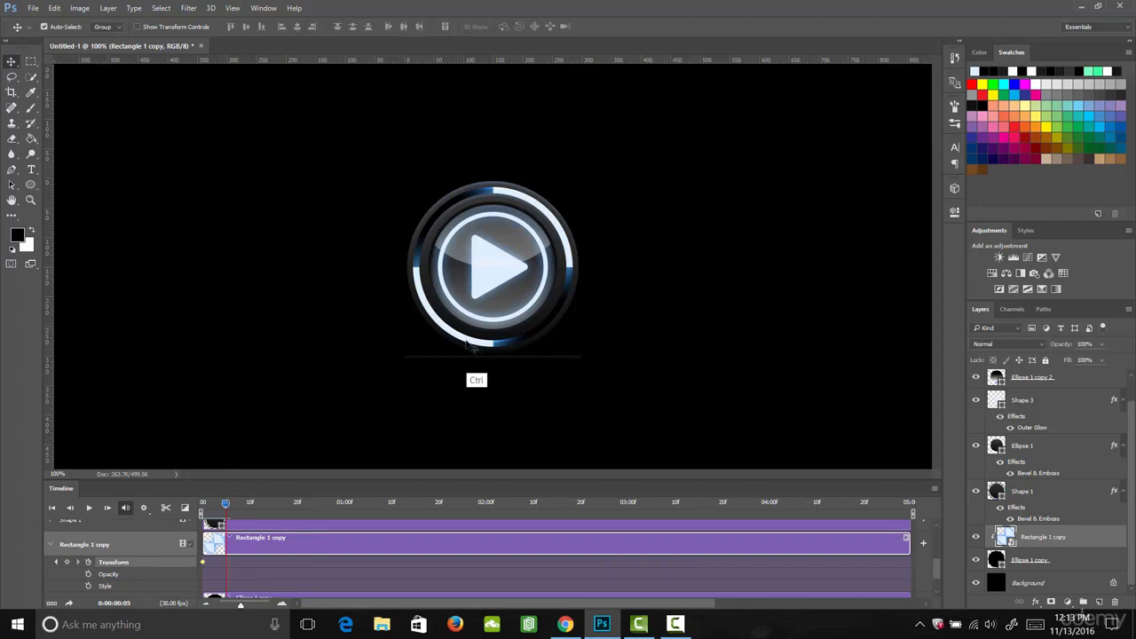
# Rotate Rectangle 1 copy about 179.5° with Free Transform at 0:00:00:05 to key a half turn.
pyautogui.hotkey('ctrl', 't')
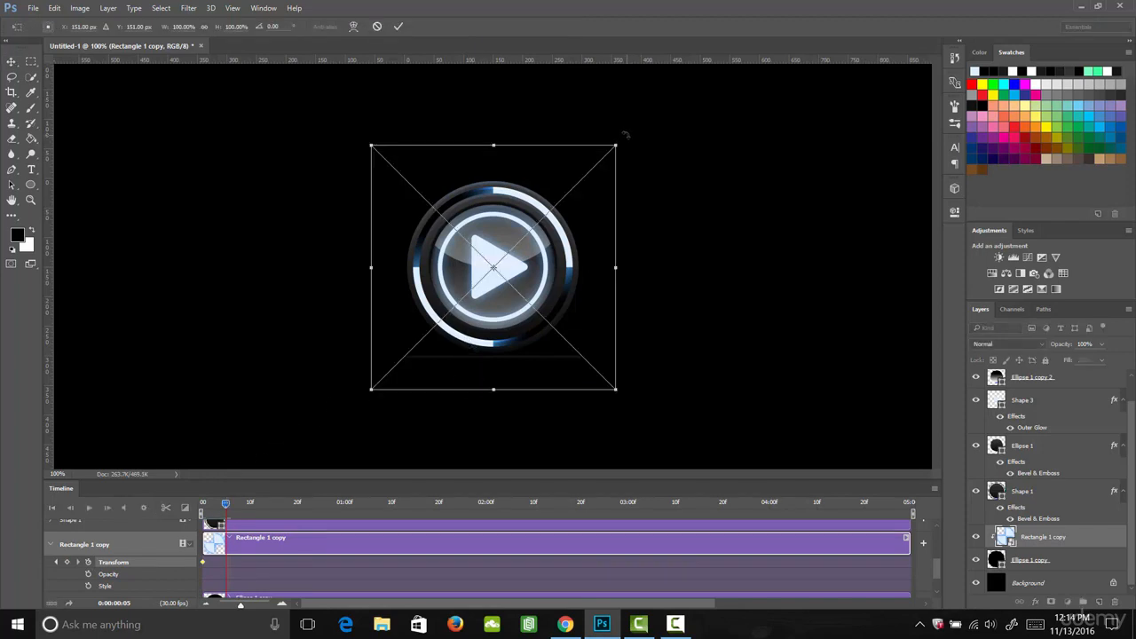
pyautogui.moveTo(625, 134); pyautogui.dragTo(356, 410)
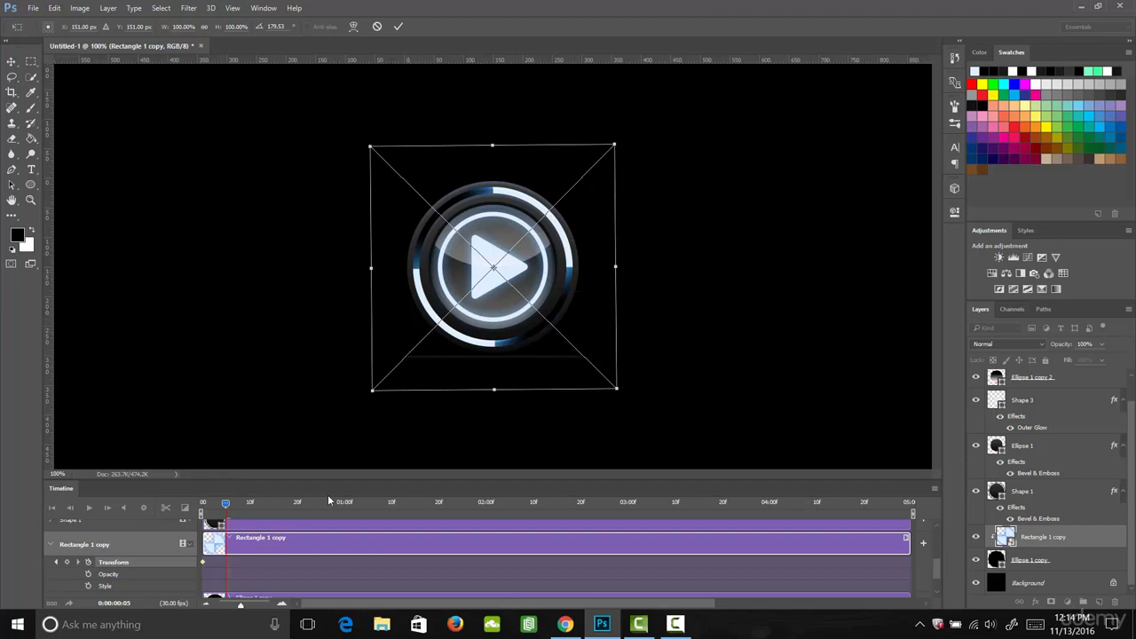
pyautogui.press('Return')
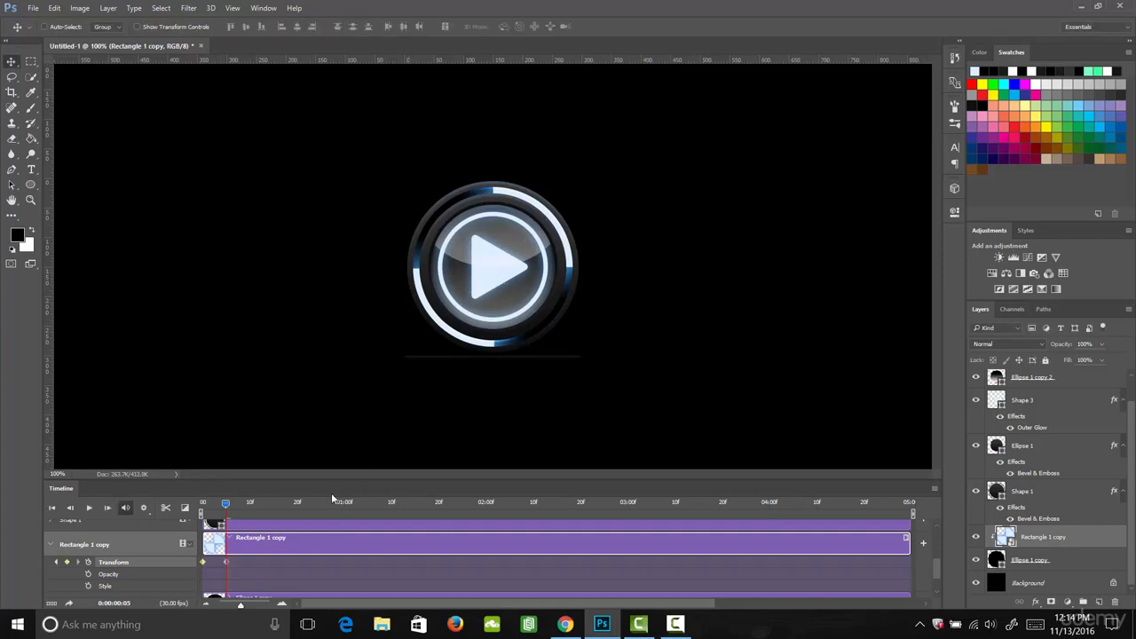
# Rotate Rectangle 1 copy by another half turn, to about -1.15°, at 0:00:00:10 and scrub back through the spin.
pyautogui.moveTo(226, 503)
pyautogui.mouseDown()
pyautogui.moveTo(202, 510)
pyautogui.moveTo(228, 514)
pyautogui.mouseUp()
pyautogui.moveTo(227, 509); pyautogui.dragTo(248, 512)
pyautogui.hotkey('ctrl', 't')
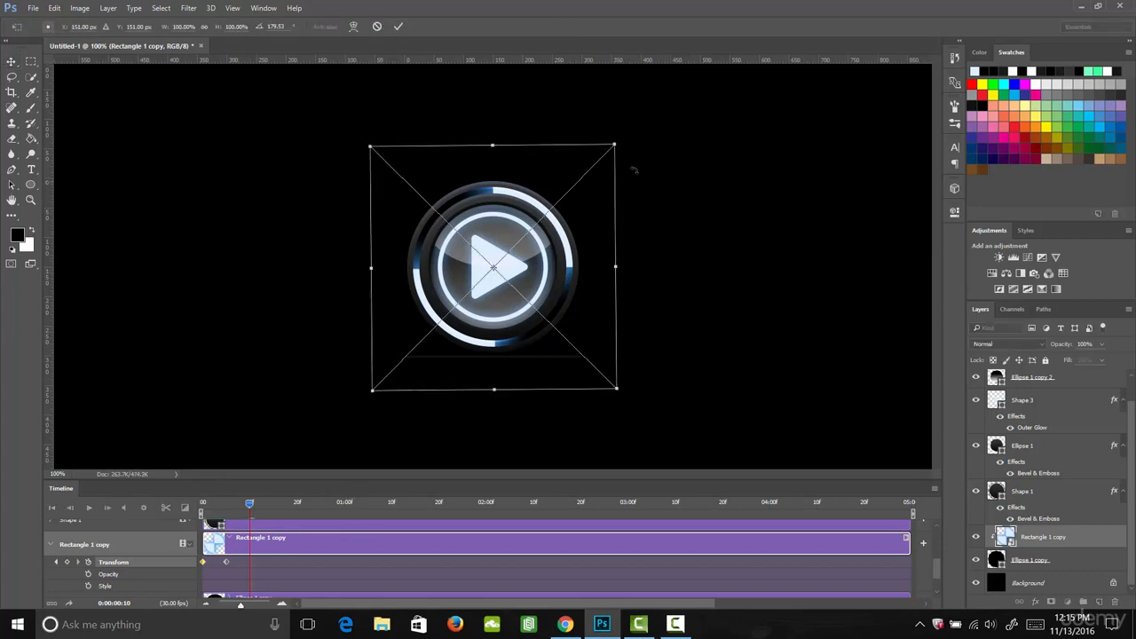
pyautogui.moveTo(621, 134); pyautogui.dragTo(386, 386)
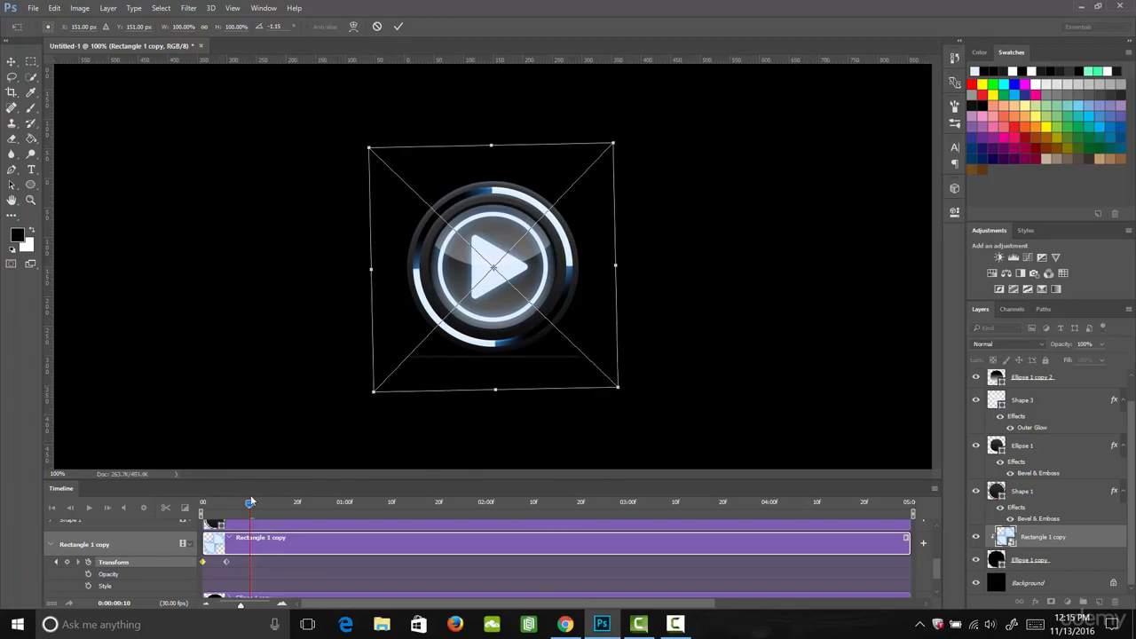
pyautogui.press('Return')
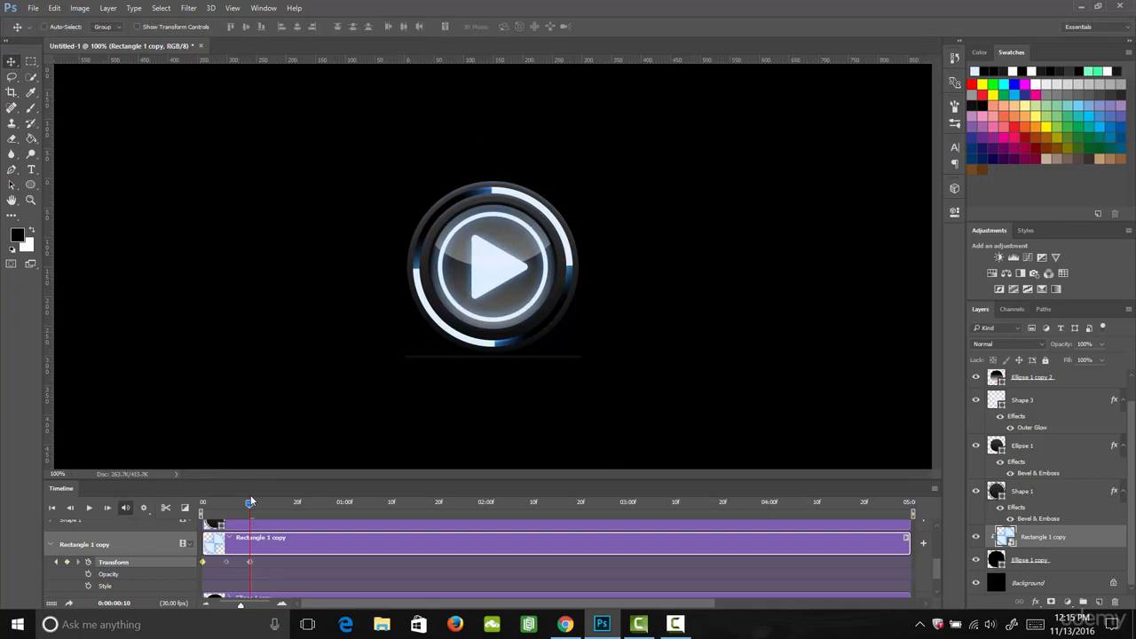
pyautogui.moveTo(250, 497); pyautogui.dragTo(204, 522)
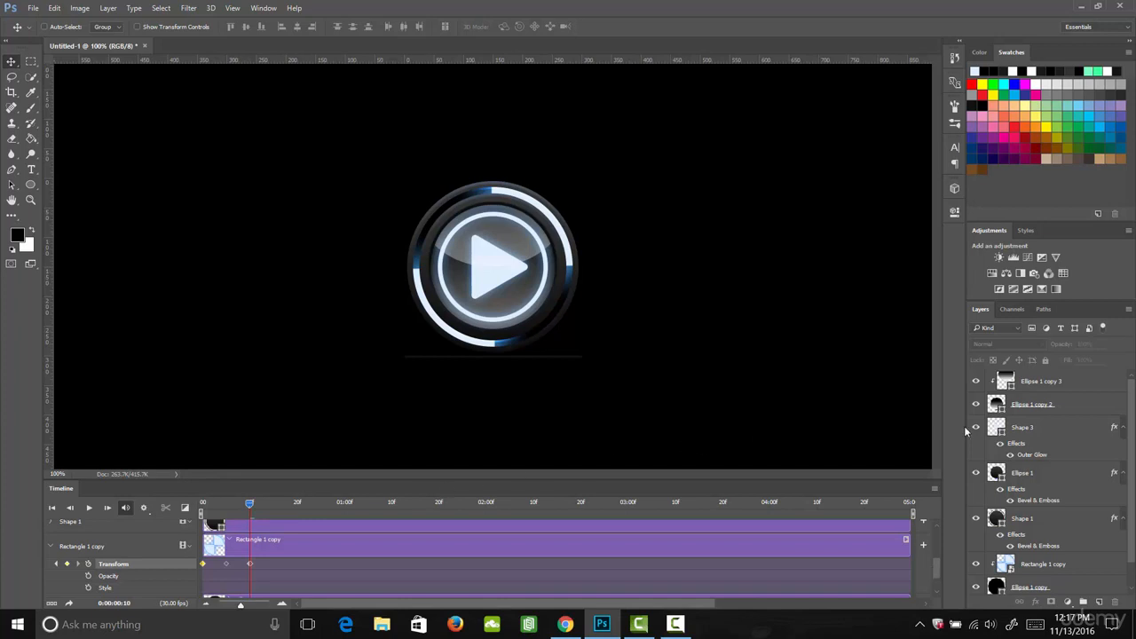
# Convert the Shape 3 layer to a smart object.
pyautogui.click(1018, 429)
pyautogui.rightClick(1018, 430)
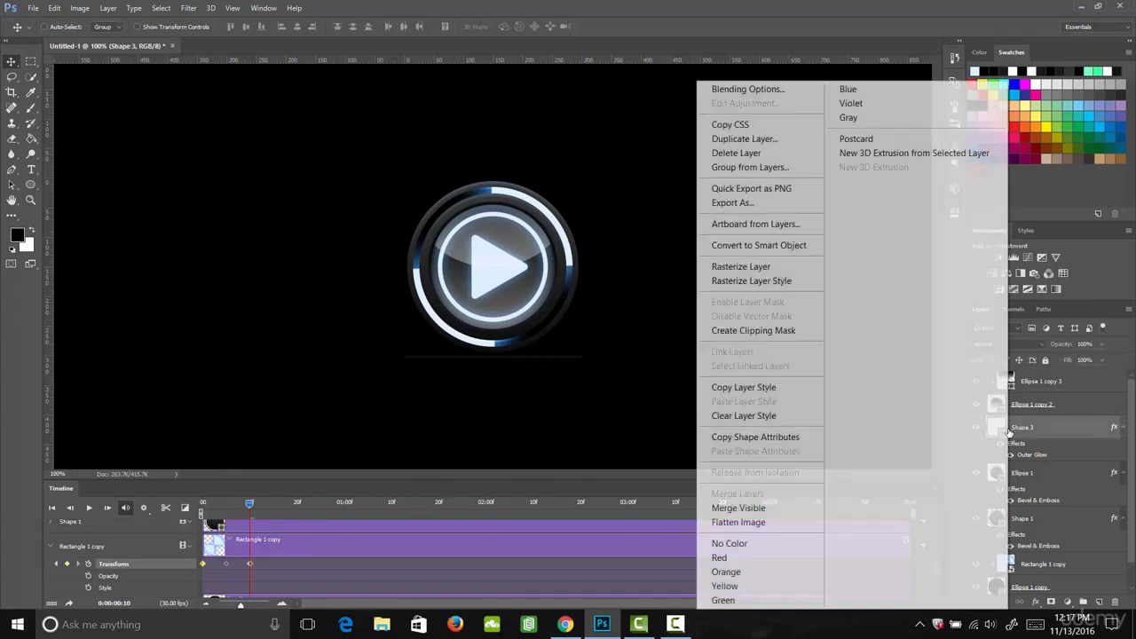
pyautogui.click(763, 247)
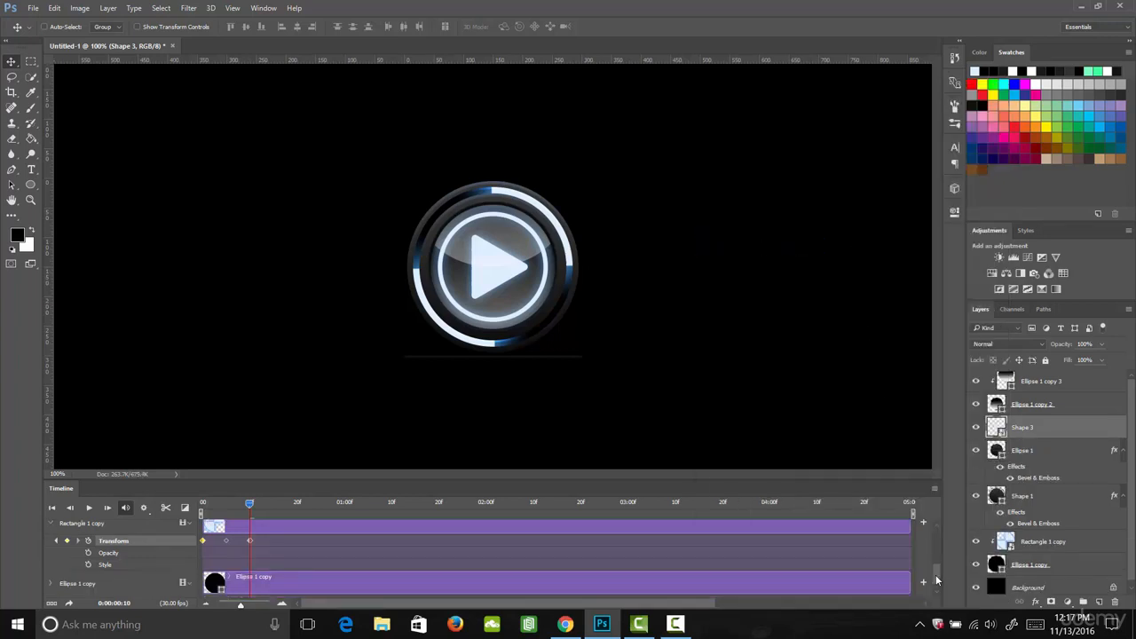
# Expand the Shape 3 track in an enlarged timeline and enable Style keyframing at the first frame.
pyautogui.moveTo(939, 579); pyautogui.dragTo(938, 552)
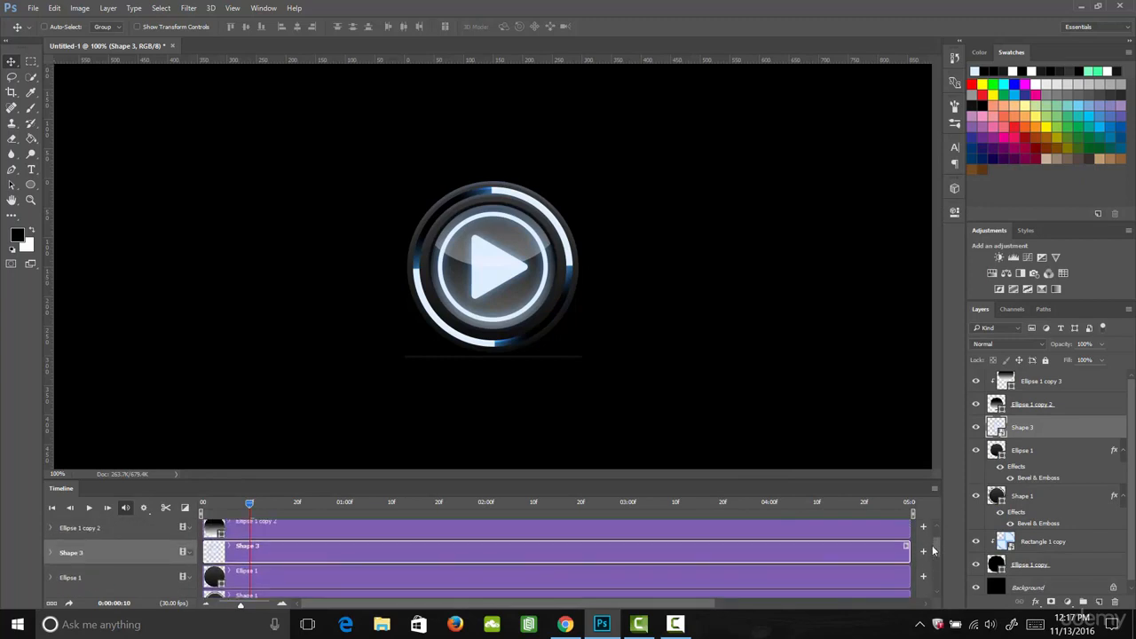
pyautogui.click(50, 552)
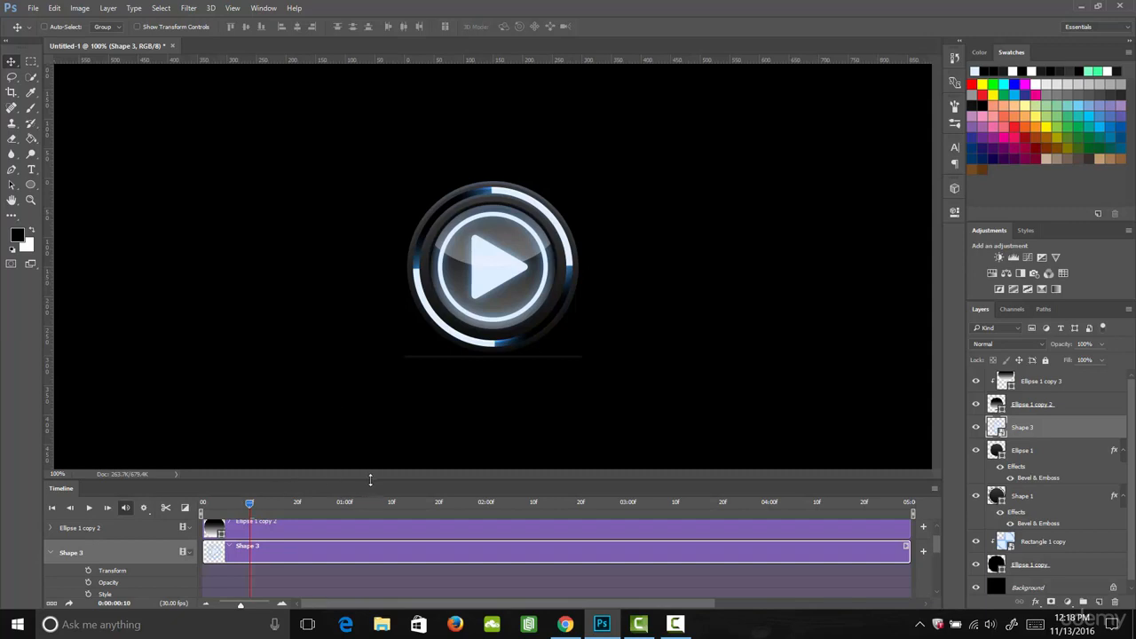
pyautogui.moveTo(370, 480); pyautogui.dragTo(391, 342)
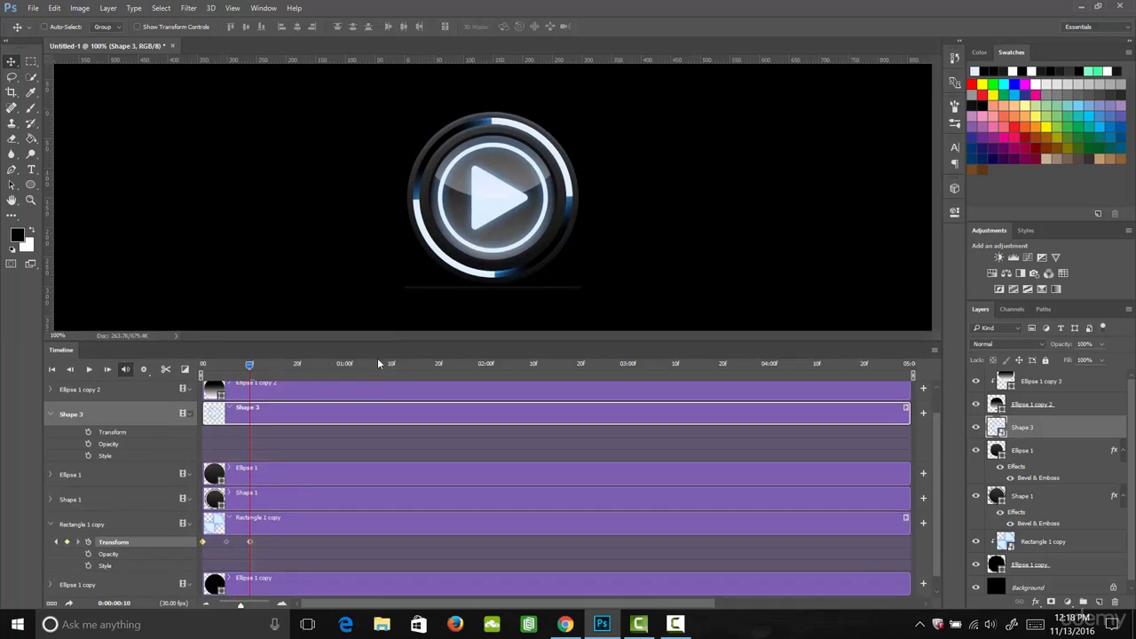
pyautogui.moveTo(216, 364); pyautogui.dragTo(195, 369)
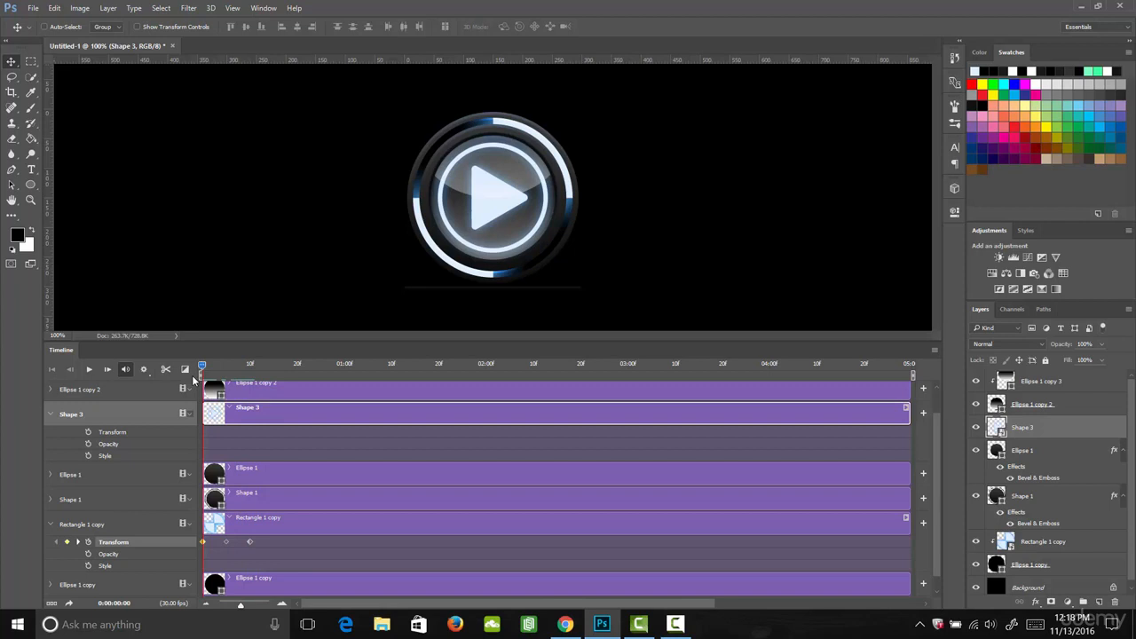
pyautogui.click(88, 455)
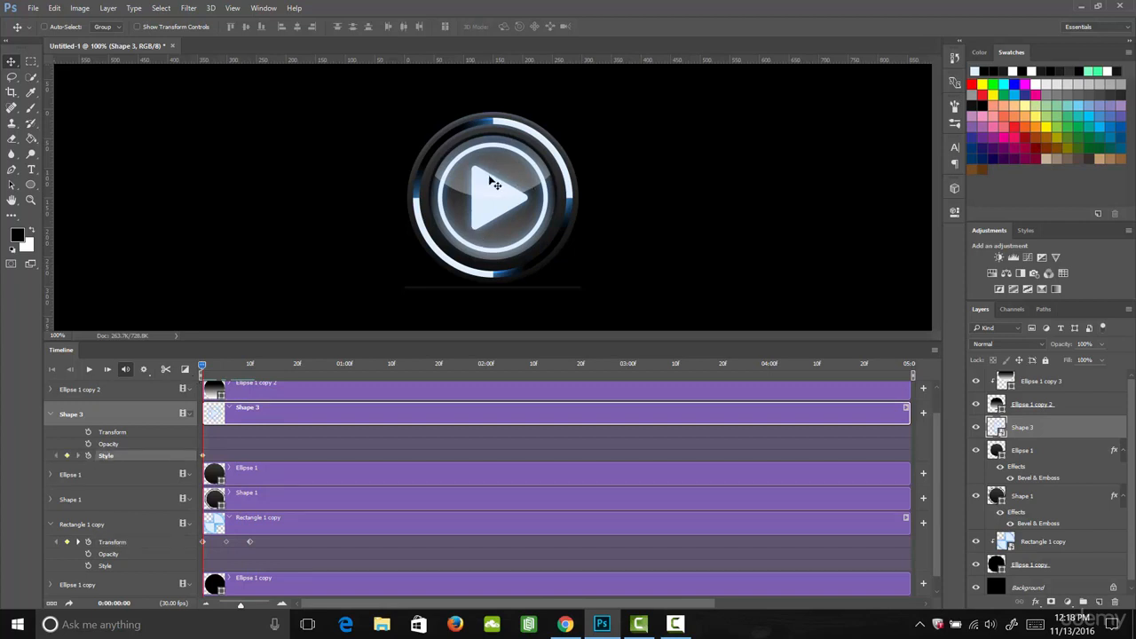
# Add an Outer Glow to Shape 3 at 0:00:00:05 with 81% opacity and a 57 px size.
pyautogui.moveTo(213, 364); pyautogui.dragTo(227, 371)
pyautogui.click(1036, 603)
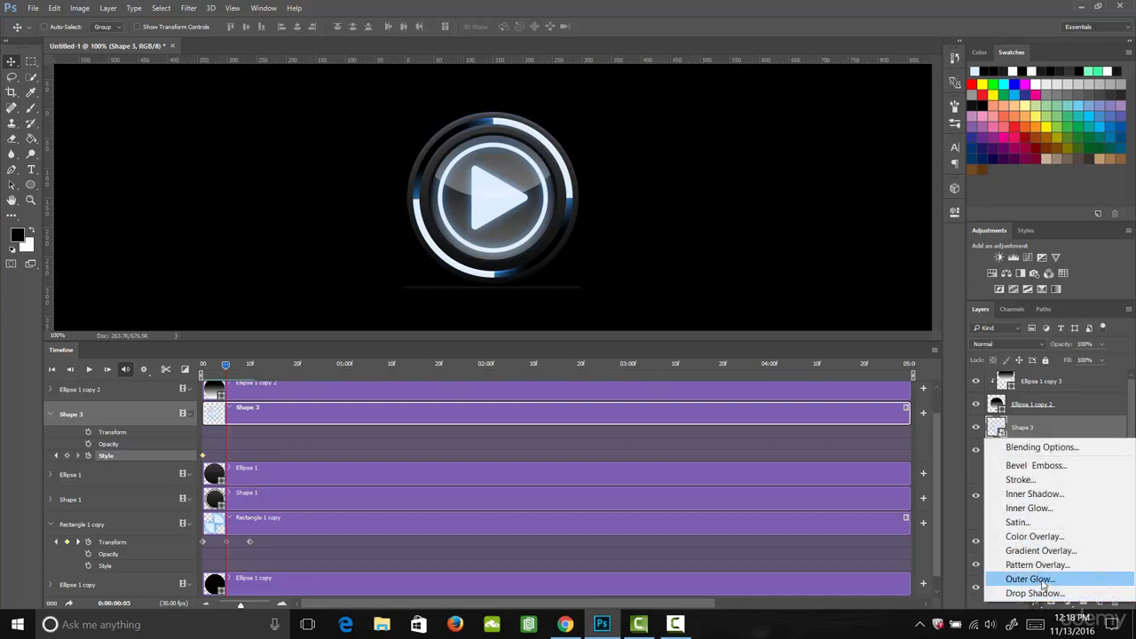
pyautogui.click(1044, 579)
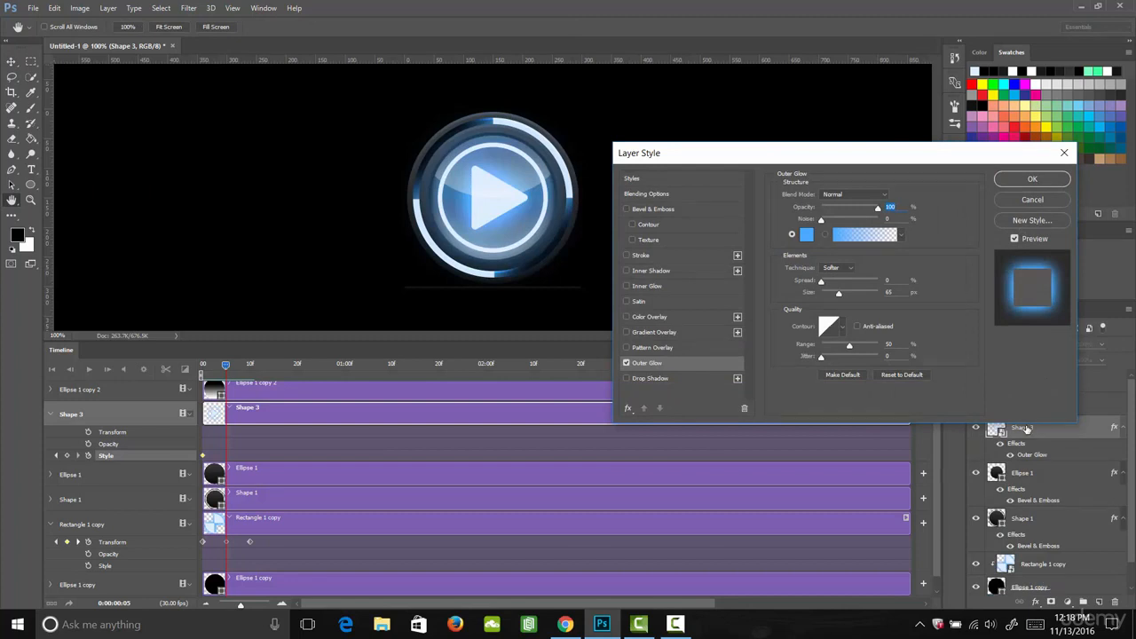
pyautogui.moveTo(877, 208); pyautogui.dragTo(868, 215)
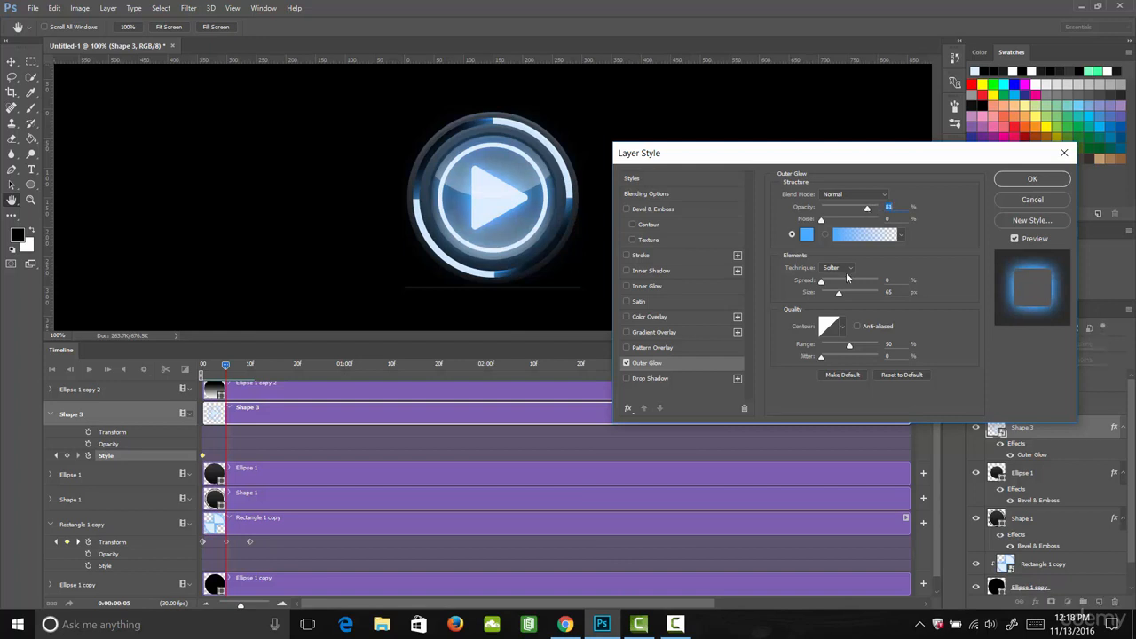
pyautogui.moveTo(839, 295); pyautogui.dragTo(839, 301)
# Set the Outer Glow colour to light blue 8bcaff and apply the layer style.
pyautogui.click(807, 236)
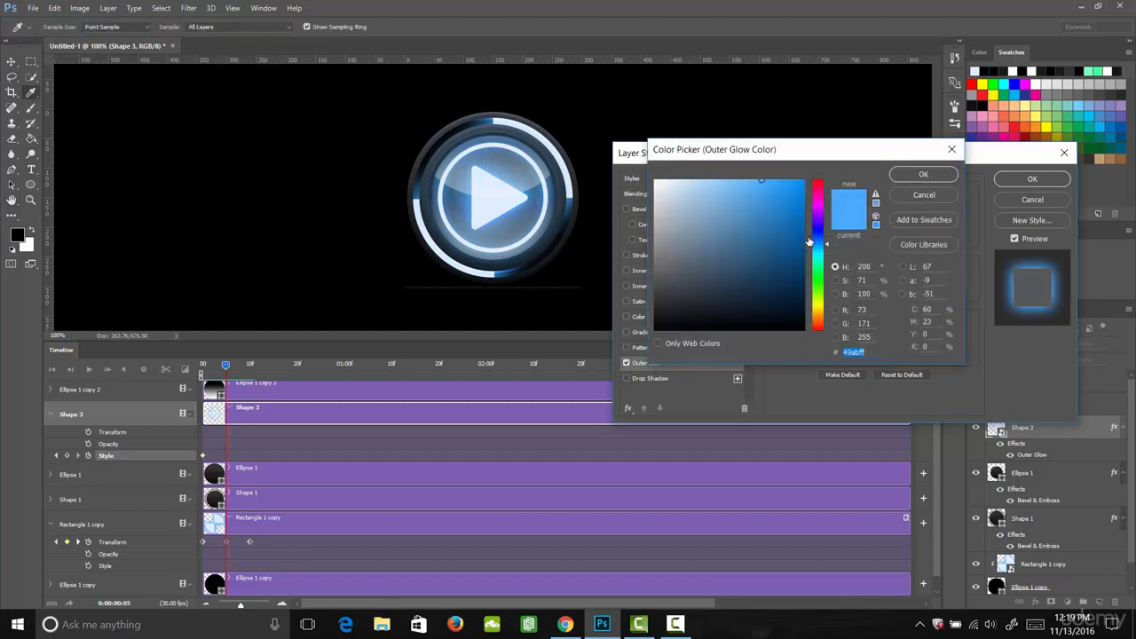
pyautogui.click(723, 180)
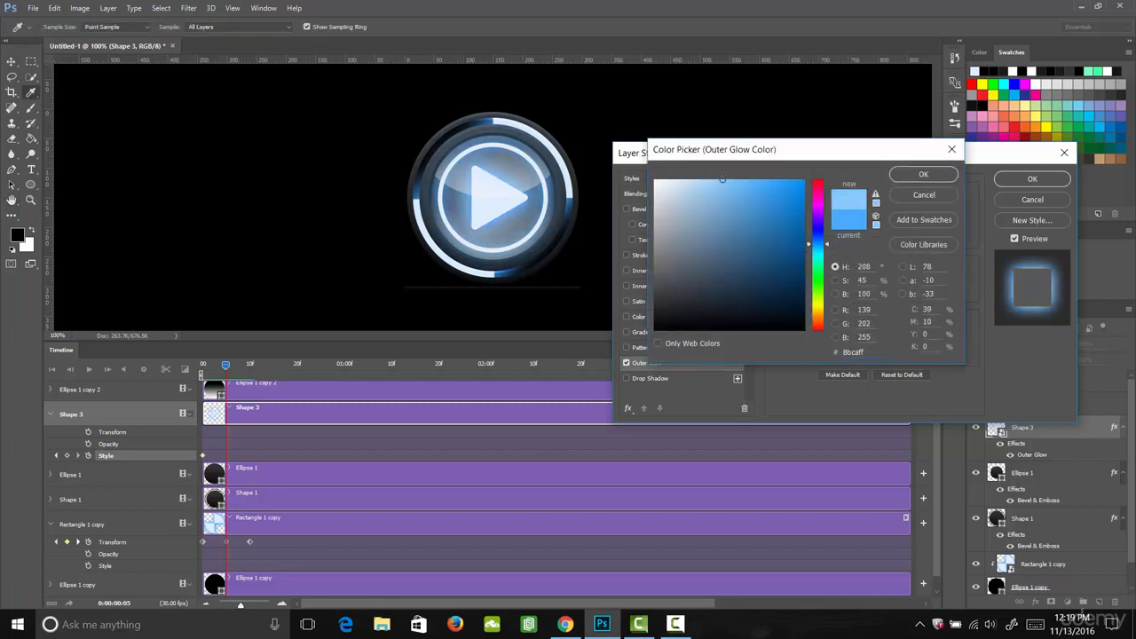
pyautogui.click(910, 175)
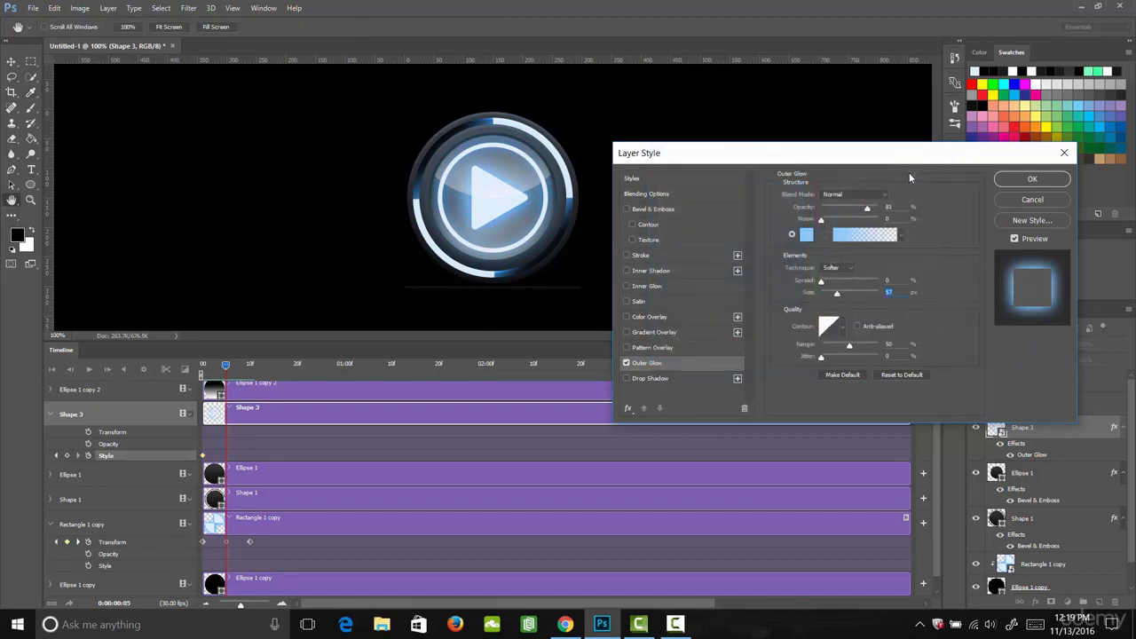
pyautogui.click(1031, 180)
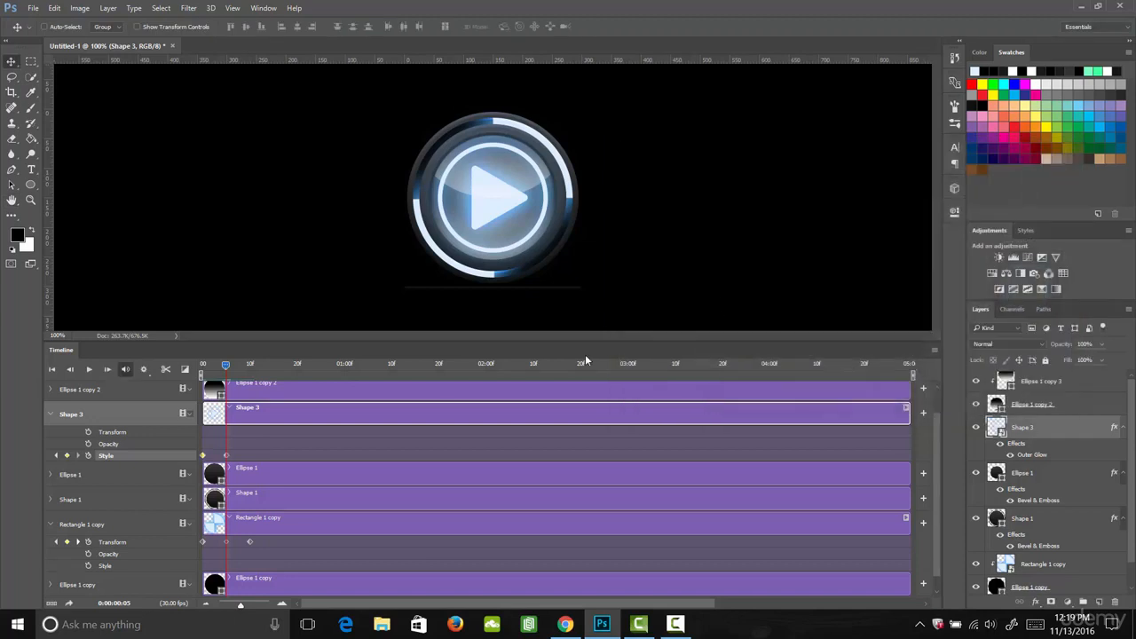
# Hide Shape 3's Outer Glow at 0:00:00:10 to key the glow off, and return the playhead to the first frame.
pyautogui.click(222, 365)
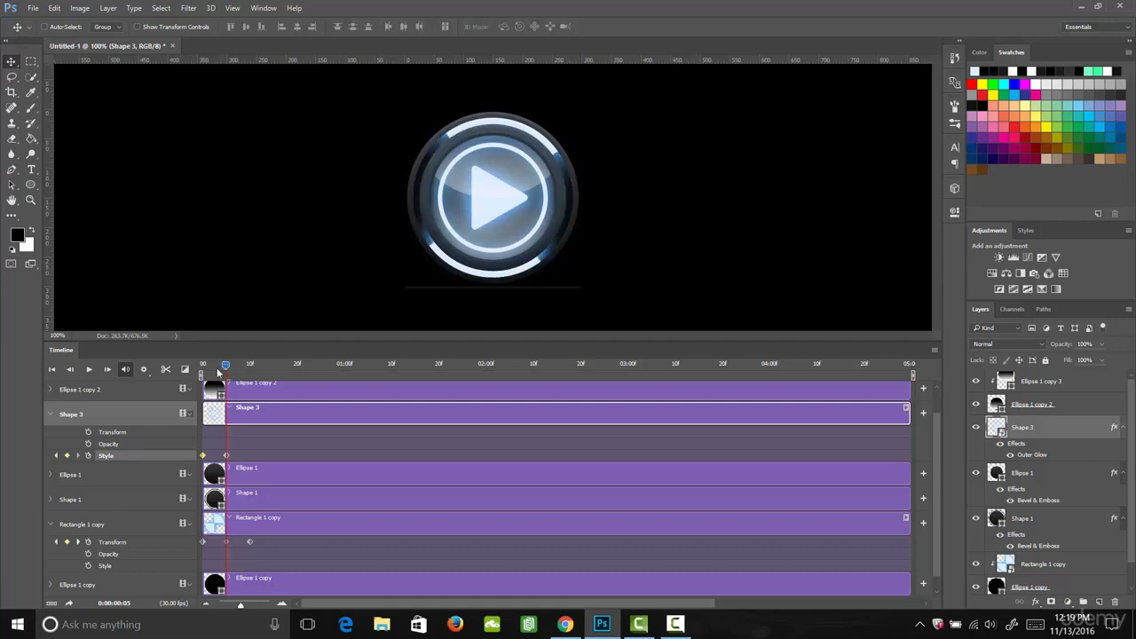
pyautogui.moveTo(226, 374); pyautogui.dragTo(250, 374)
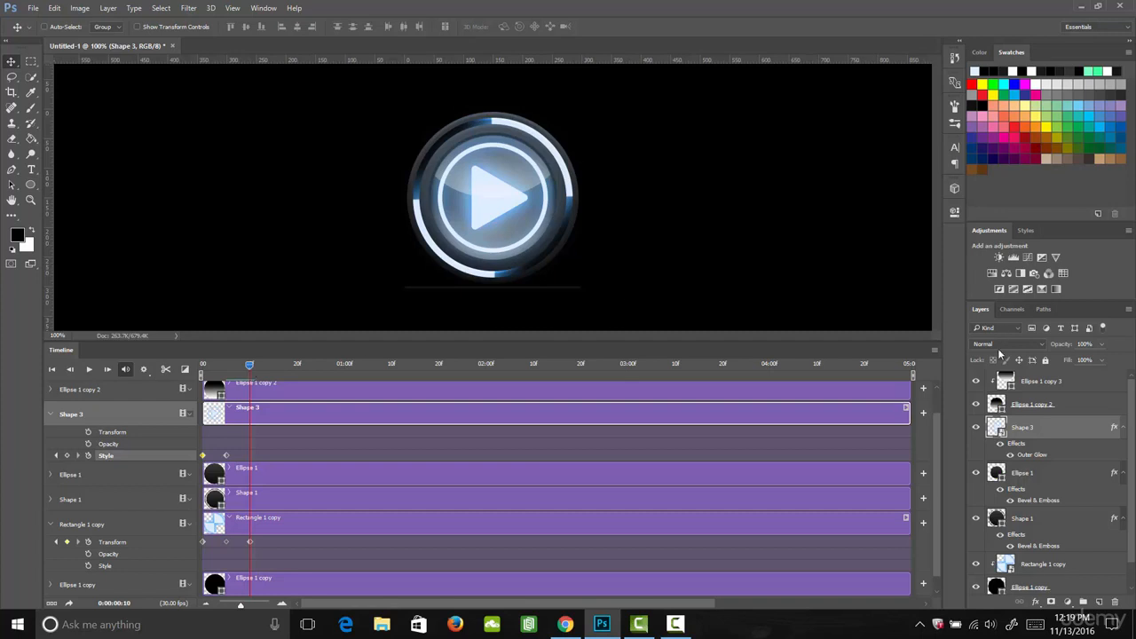
pyautogui.click(1010, 456)
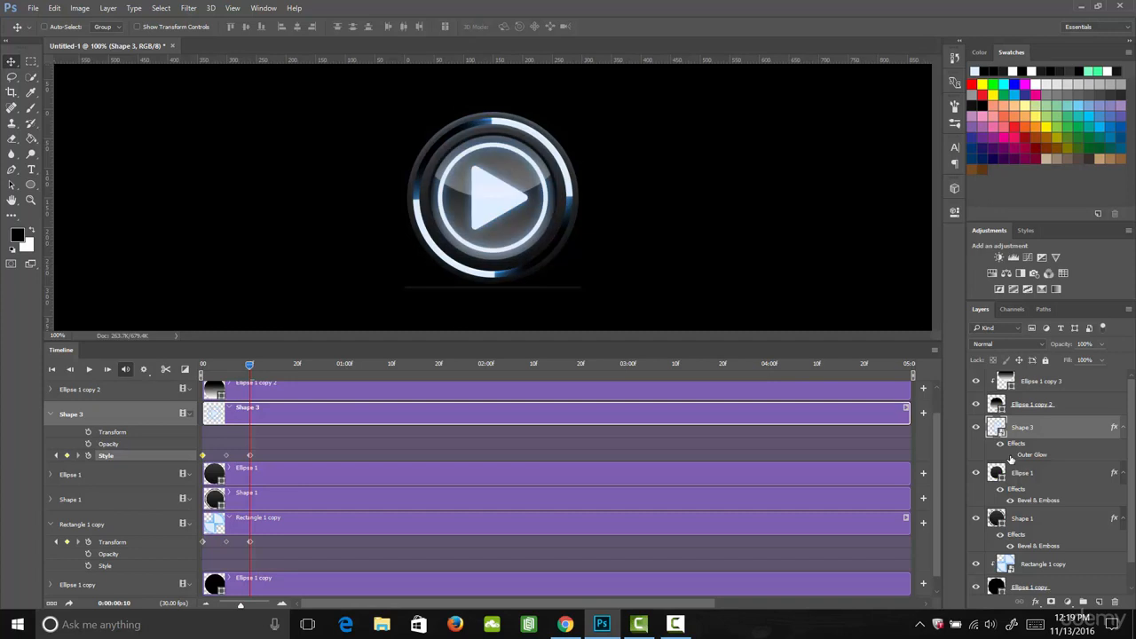
pyautogui.click(240, 368)
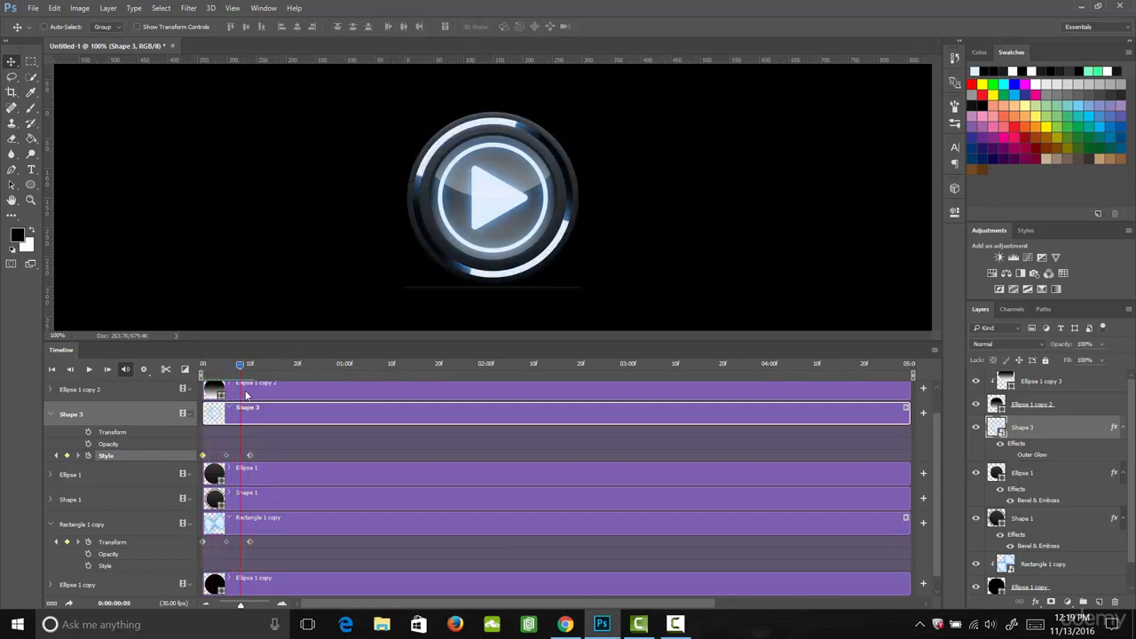
pyautogui.press('Home')
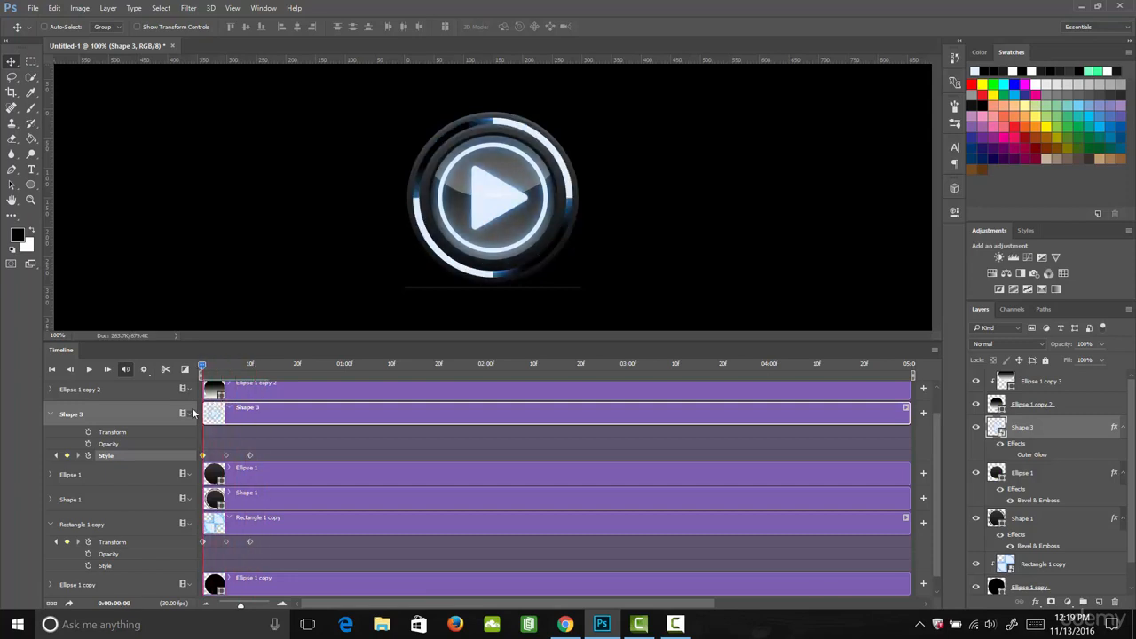
# Play back the animation from the first frame to preview the ring spin and the glow.
pyautogui.hotkey('ctrl', 'z')
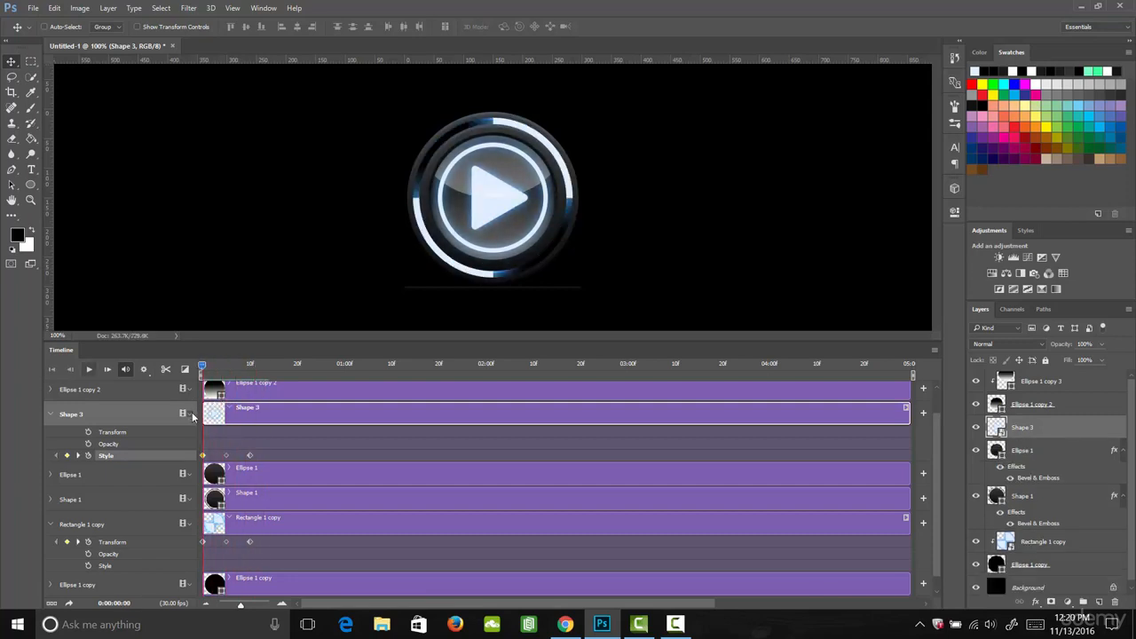
pyautogui.click(89, 369)
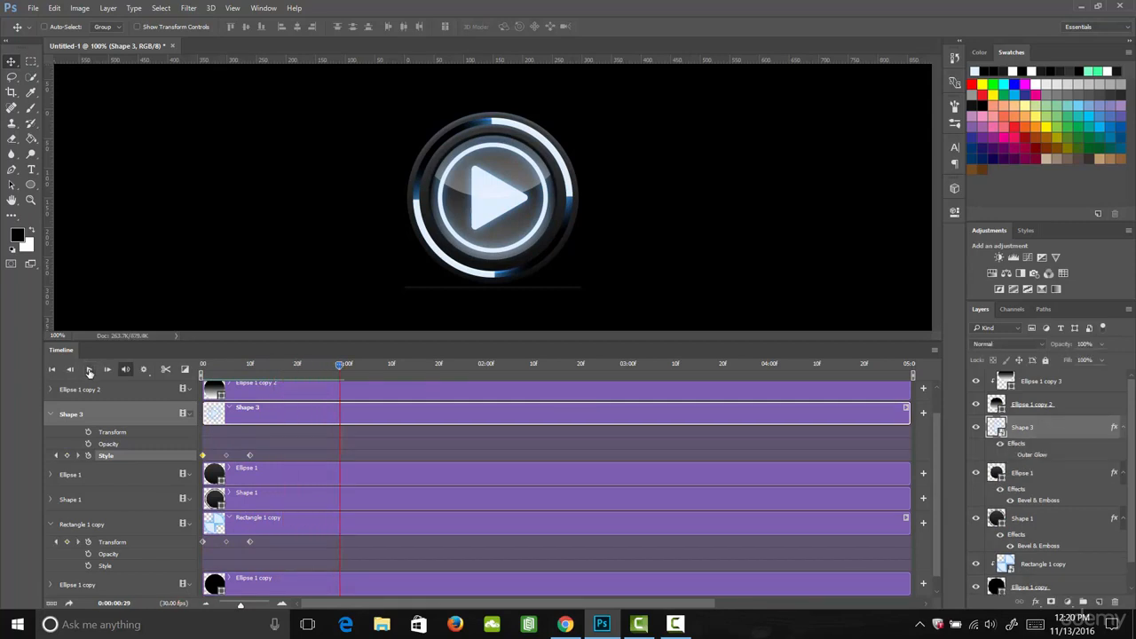
# Move the last two Style keyframes of Shape 3 and the last two Transform keyframes of Rectangle 1 copy about four frames to the right together.
pyautogui.click(225, 455)
pyautogui.keyDown('shift'); pyautogui.click(250, 456); pyautogui.keyUp('shift')
pyautogui.keyDown('shift'); pyautogui.click(226, 541); pyautogui.keyUp('shift')
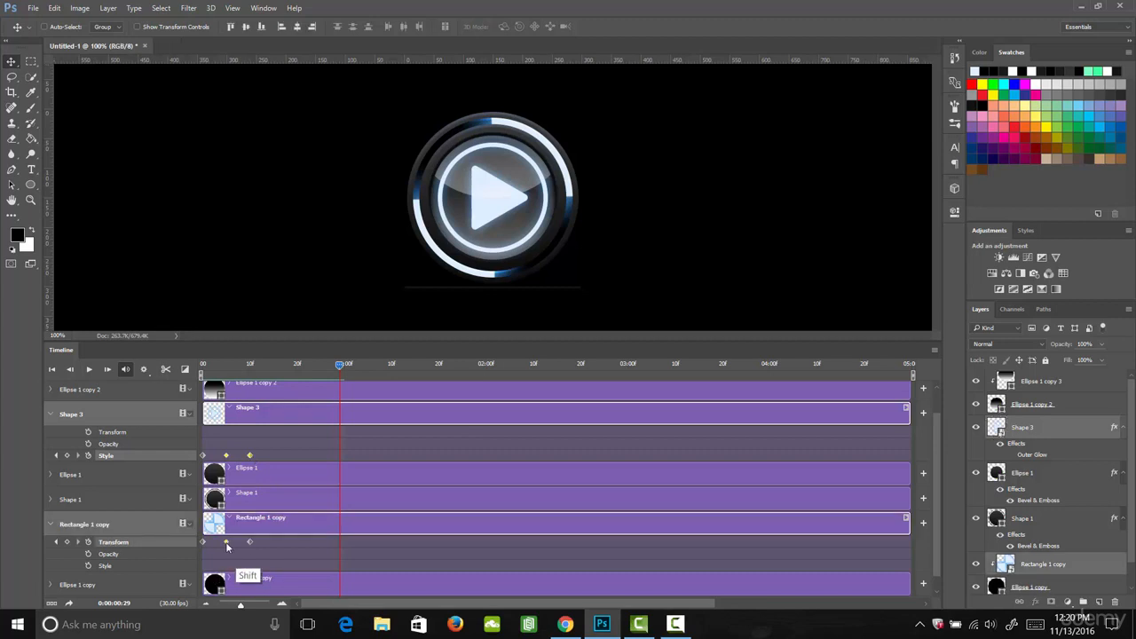
pyautogui.keyDown('shift'); pyautogui.click(250, 542); pyautogui.keyUp('shift')
pyautogui.moveTo(250, 456); pyautogui.dragTo(269, 458)
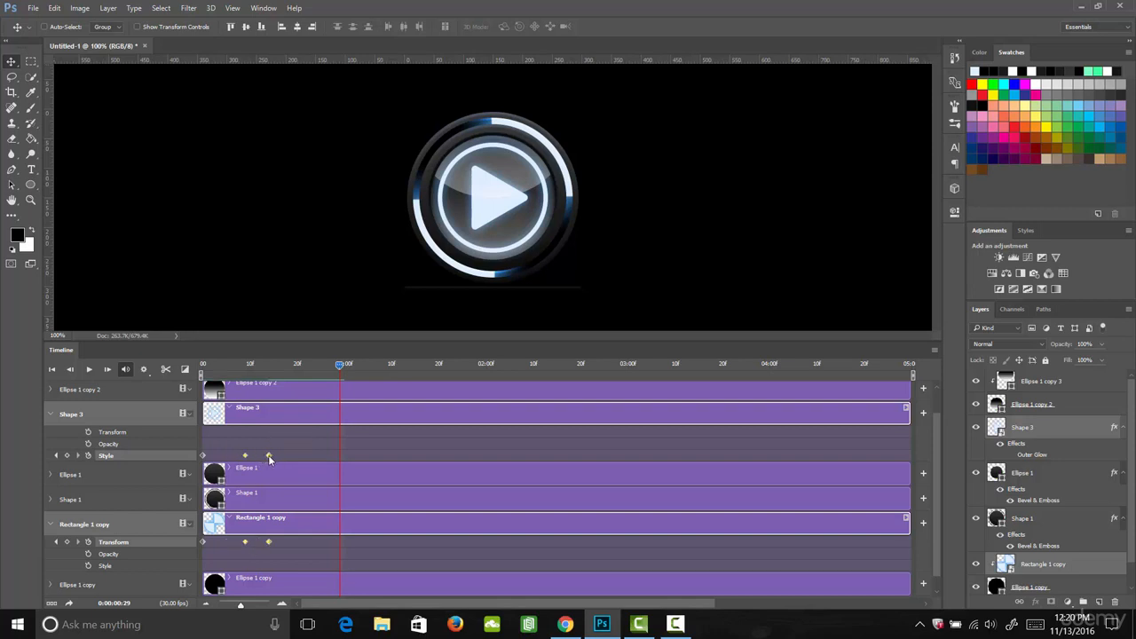
# Move the final Style keyframe of Shape 3 and the final Transform keyframe of Rectangle 1 copy together to about frame 18.
pyautogui.click(277, 454)
pyautogui.click(267, 455)
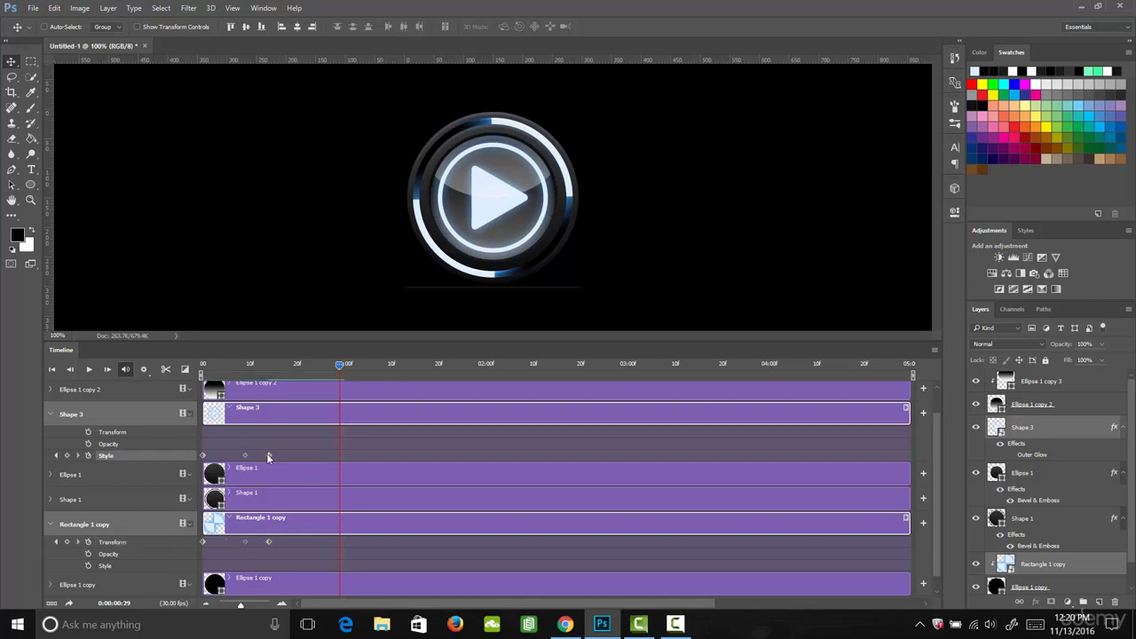
pyautogui.keyDown('shift'); pyautogui.click(268, 543); pyautogui.keyUp('shift')
pyautogui.moveTo(268, 543); pyautogui.dragTo(294, 456)
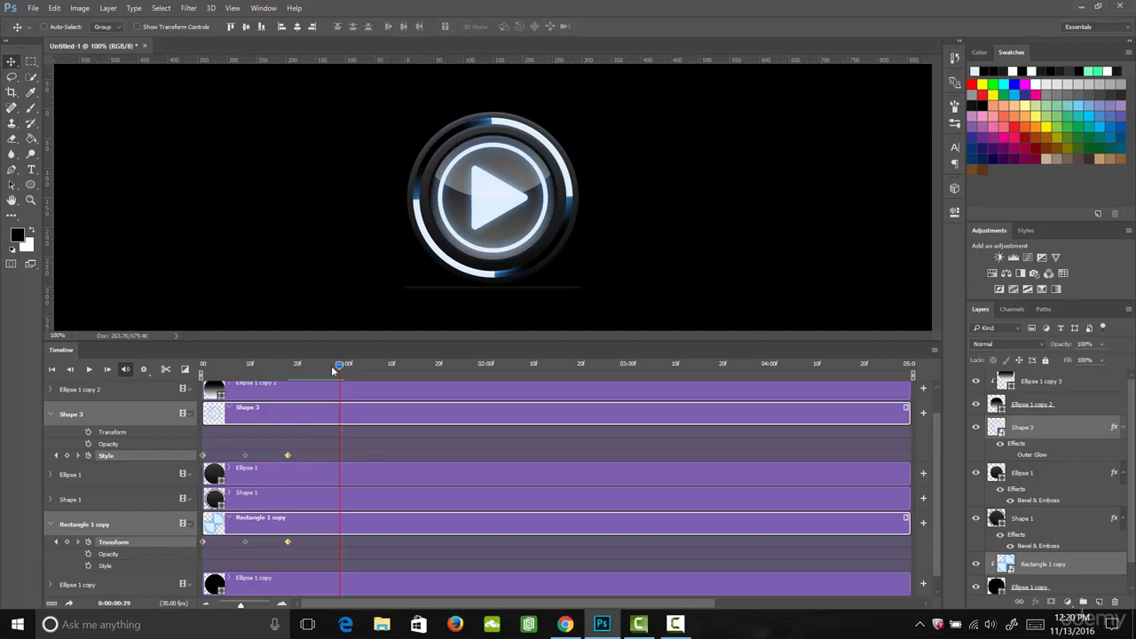
# Preview the retimed animation from the first frame and stop the playback.
pyautogui.moveTo(340, 365); pyautogui.dragTo(202, 365)
pyautogui.press('space')
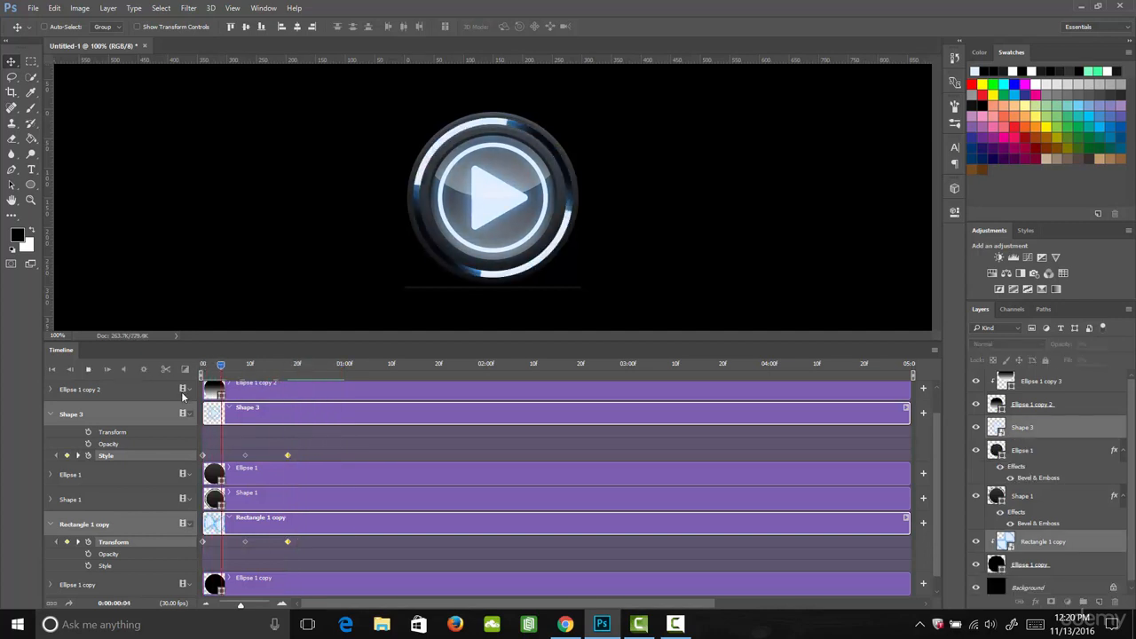
pyautogui.press('space')
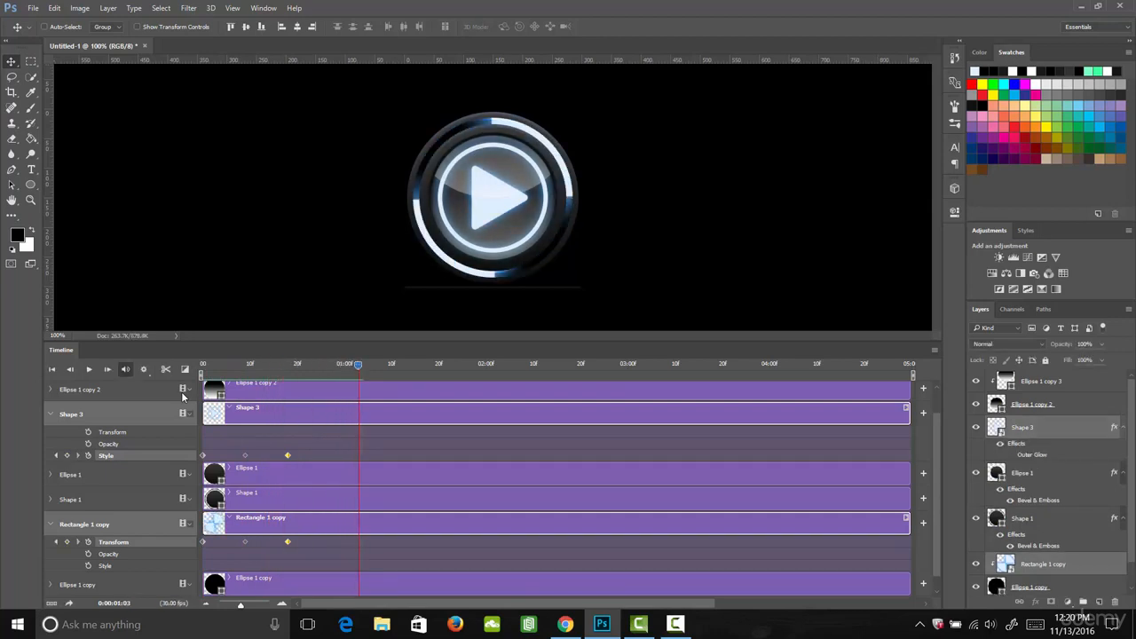
# Shorten the work area to end at the final keyframes, about frame 18, and preview the shortened animation.
pyautogui.moveTo(912, 373); pyautogui.dragTo(297, 416)
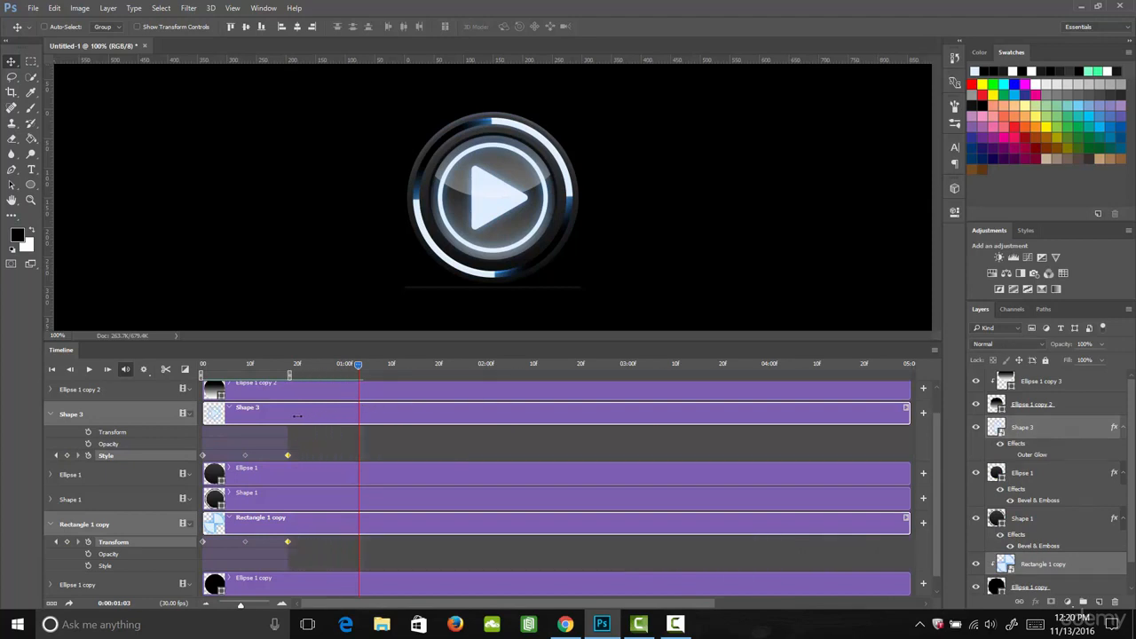
pyautogui.press('space')
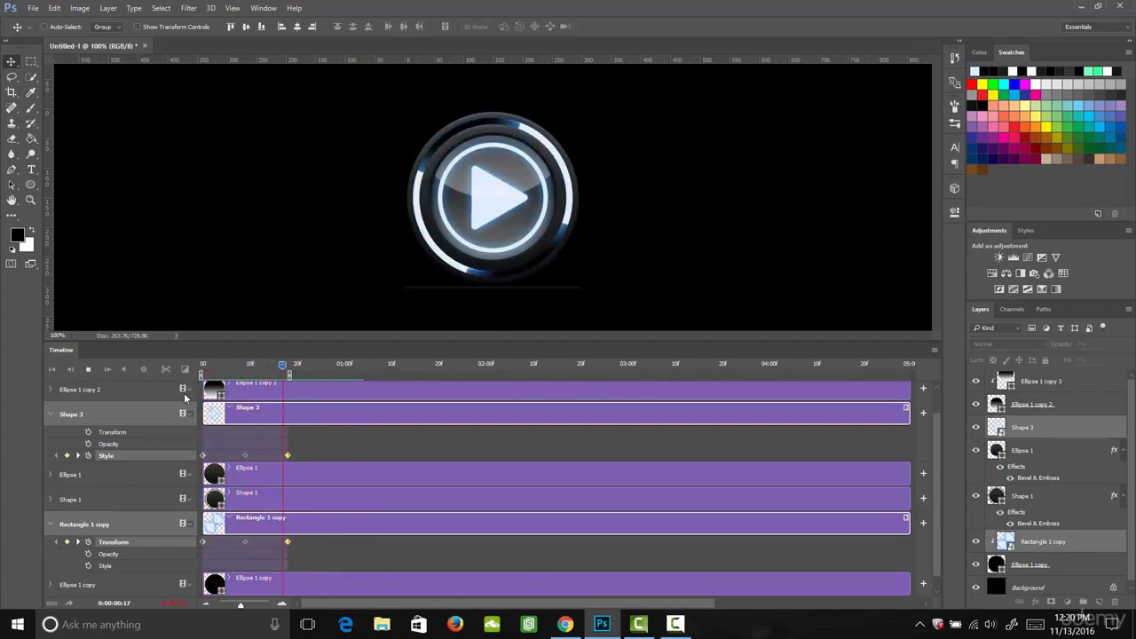
pyautogui.press('space')
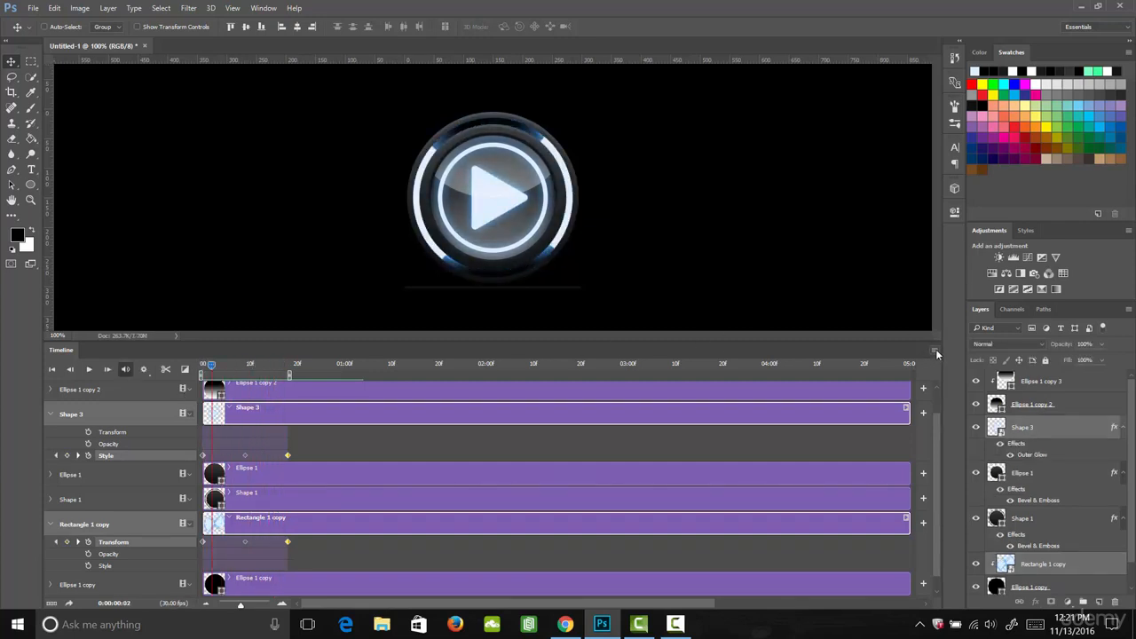
pyautogui.click(935, 352)
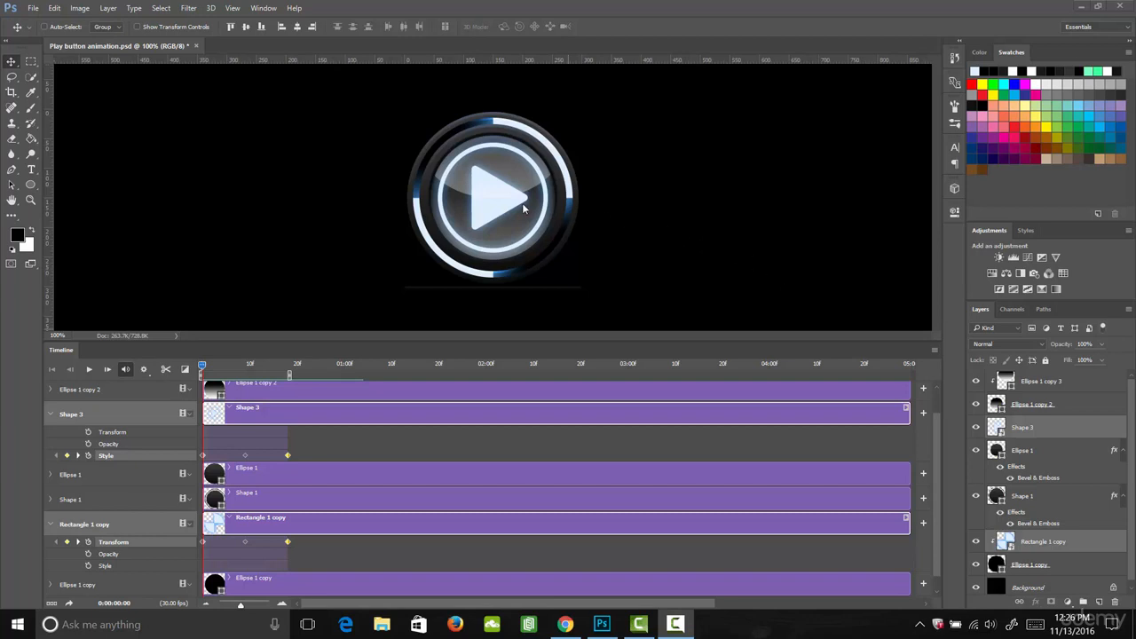
# Open the animation in Save for Web (Legacy) and review the GIF colour-count choices, keeping 128 colours.
pyautogui.click(33, 8)
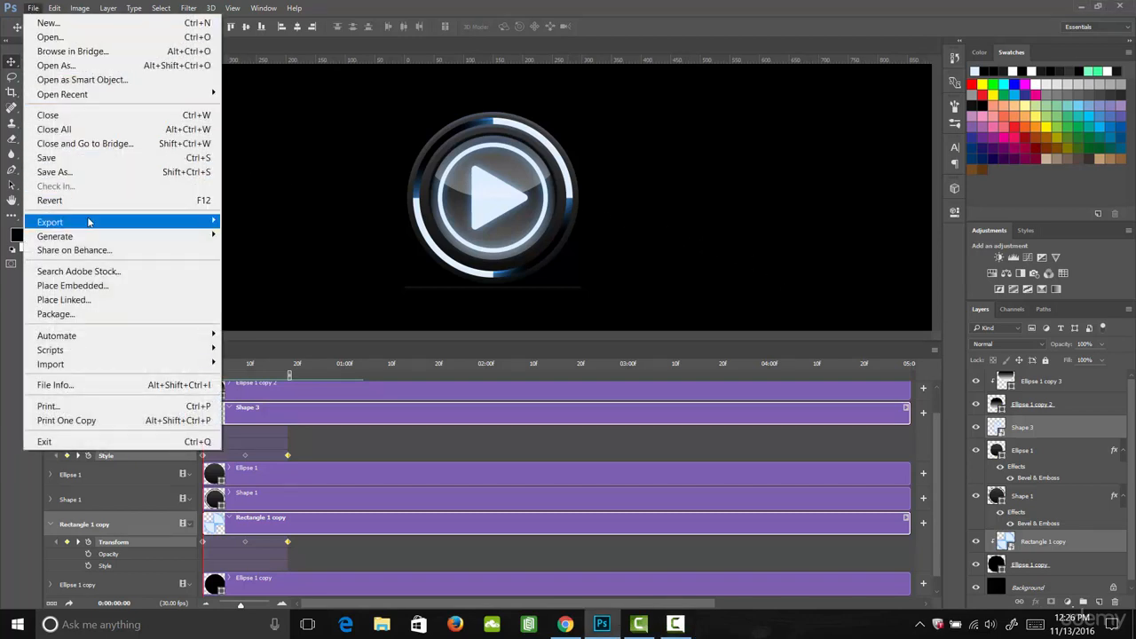
pyautogui.moveTo(89, 221)
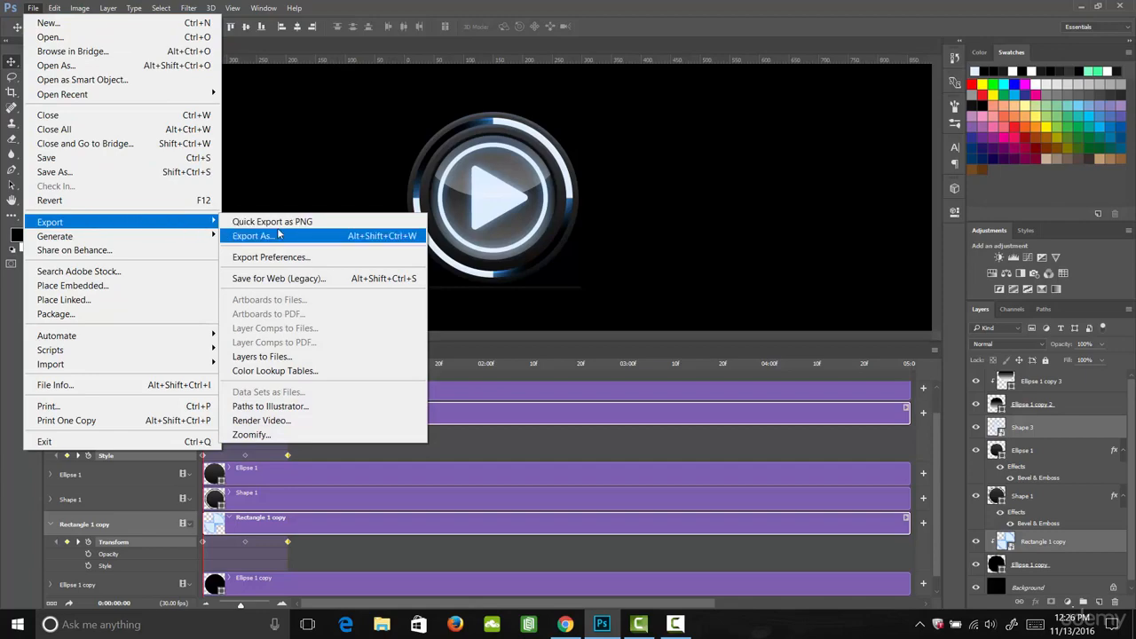
pyautogui.click(280, 280)
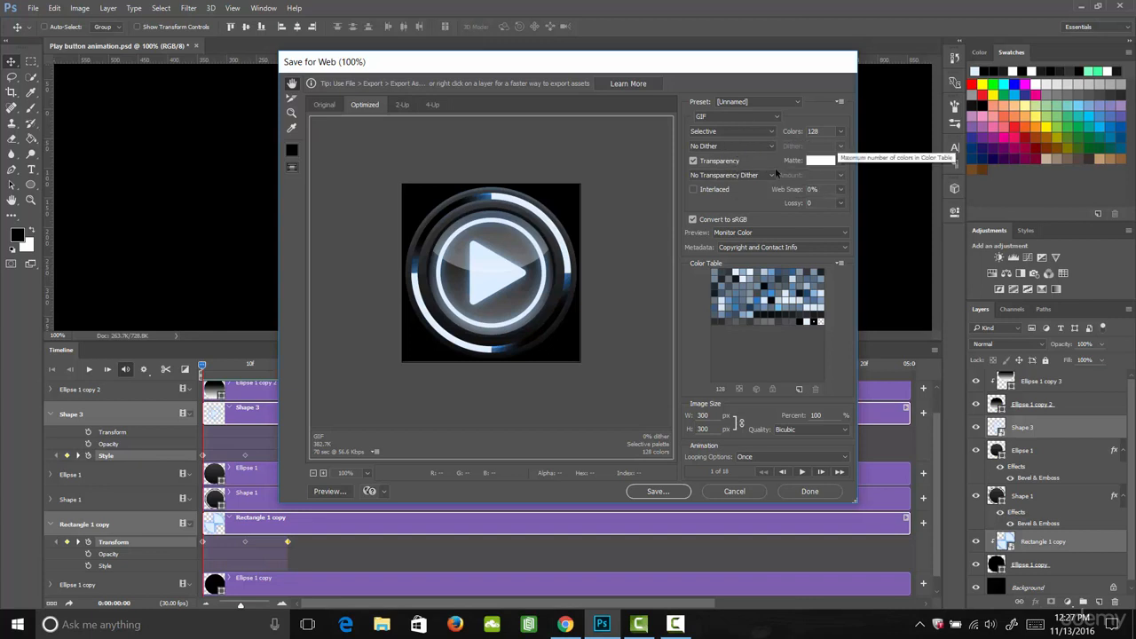
pyautogui.click(841, 132)
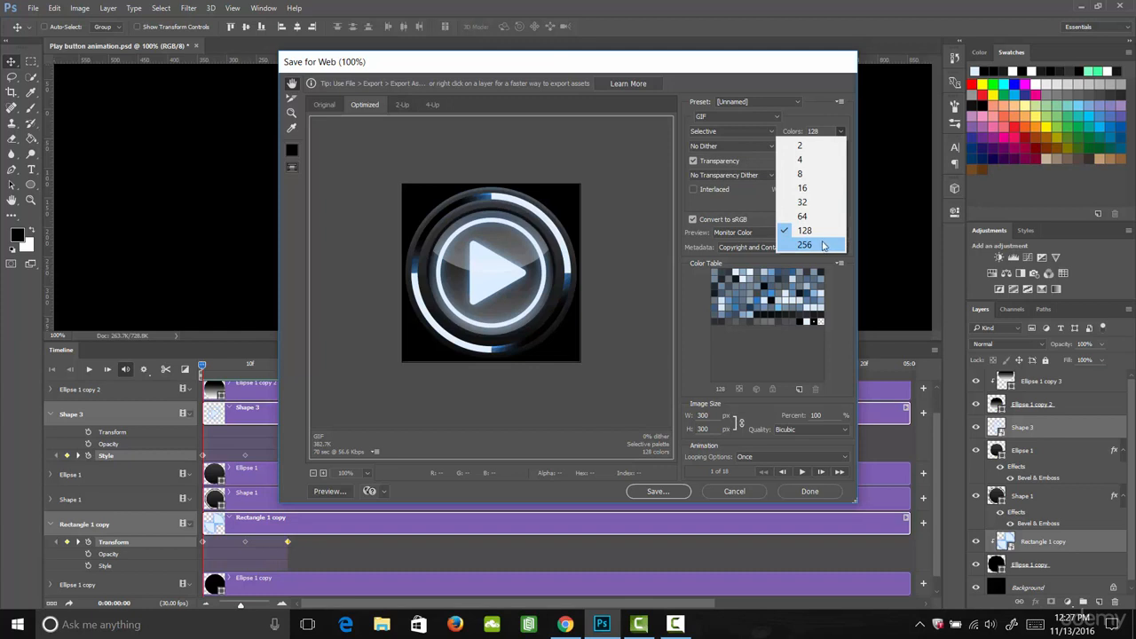
pyautogui.click(850, 132)
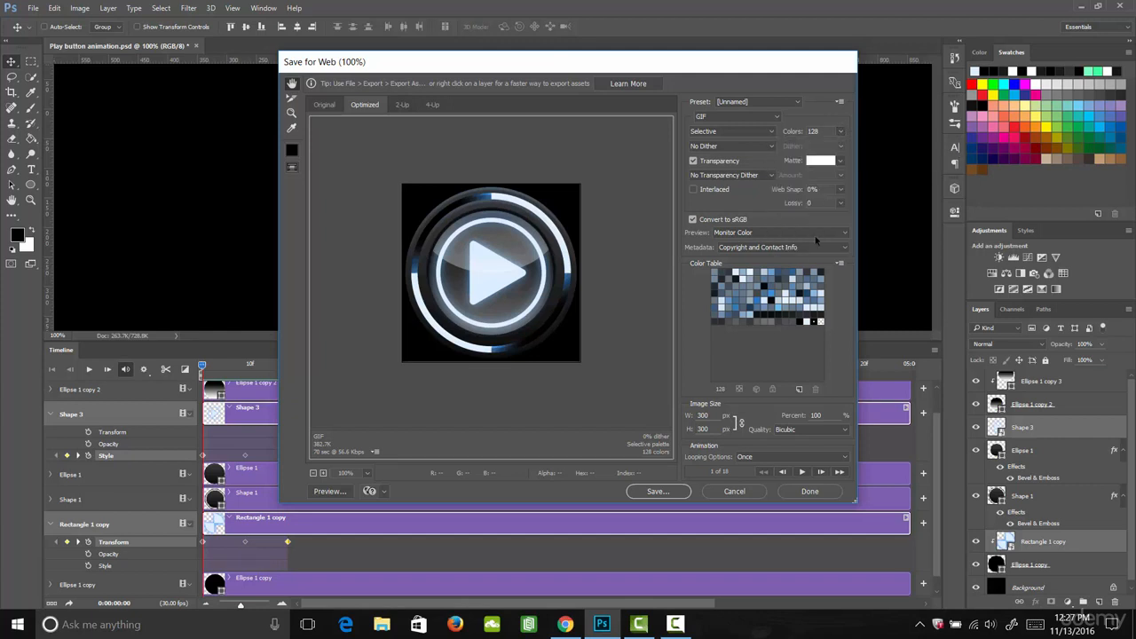
# Set the GIF's looping option to Forever and save it as Play-button-animation.gif in the projects folder.
pyautogui.click(764, 456)
pyautogui.click(772, 477)
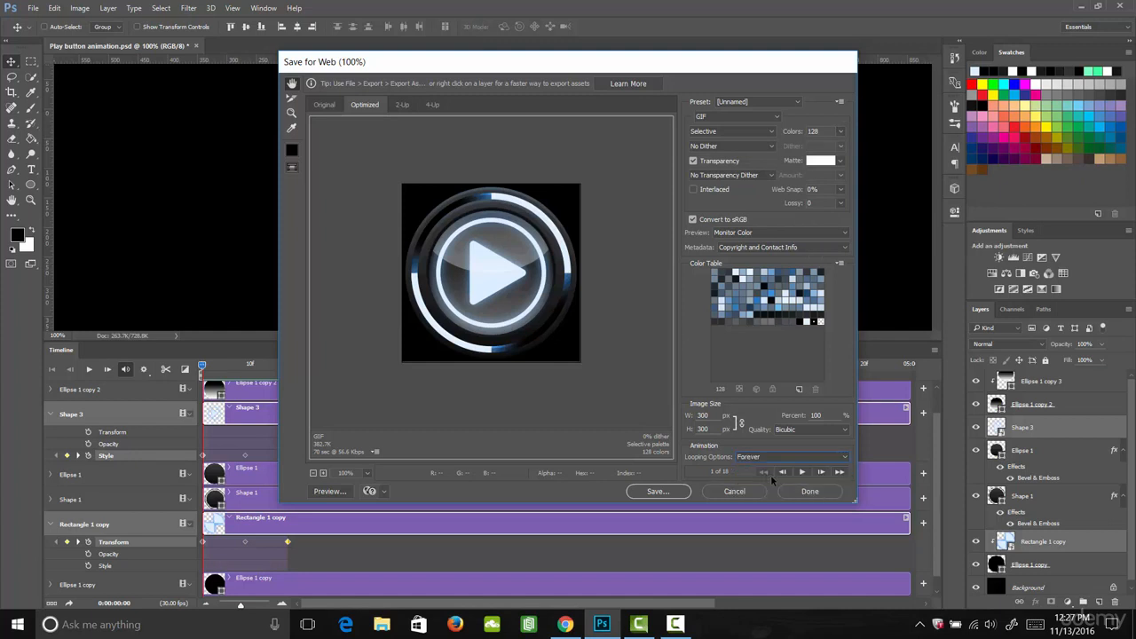
pyautogui.click(674, 493)
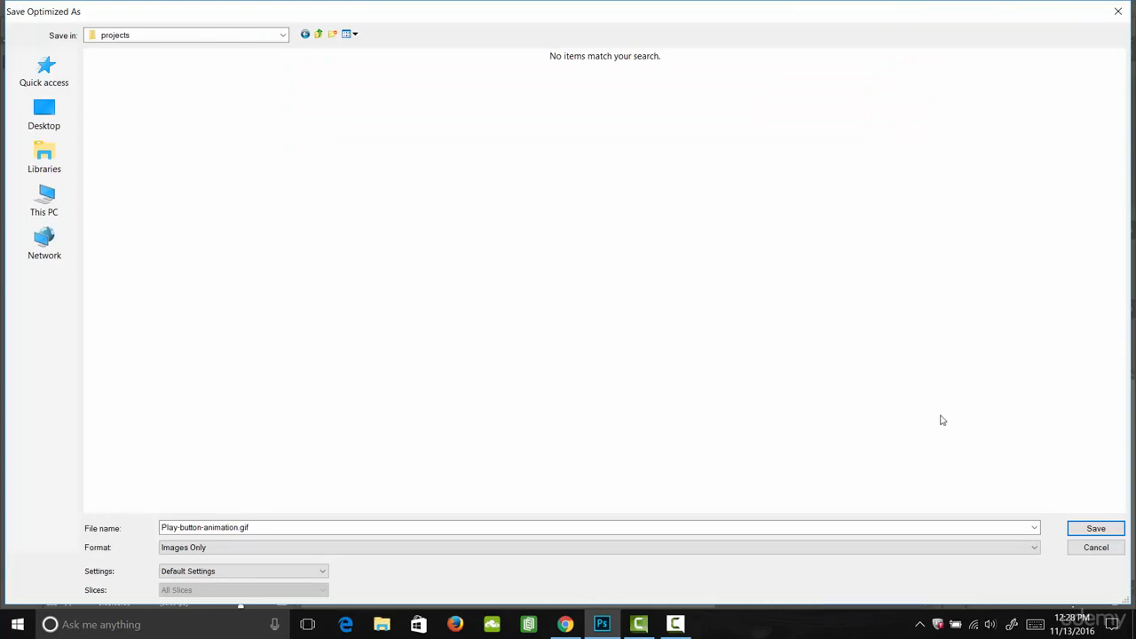
pyautogui.click(1096, 529)
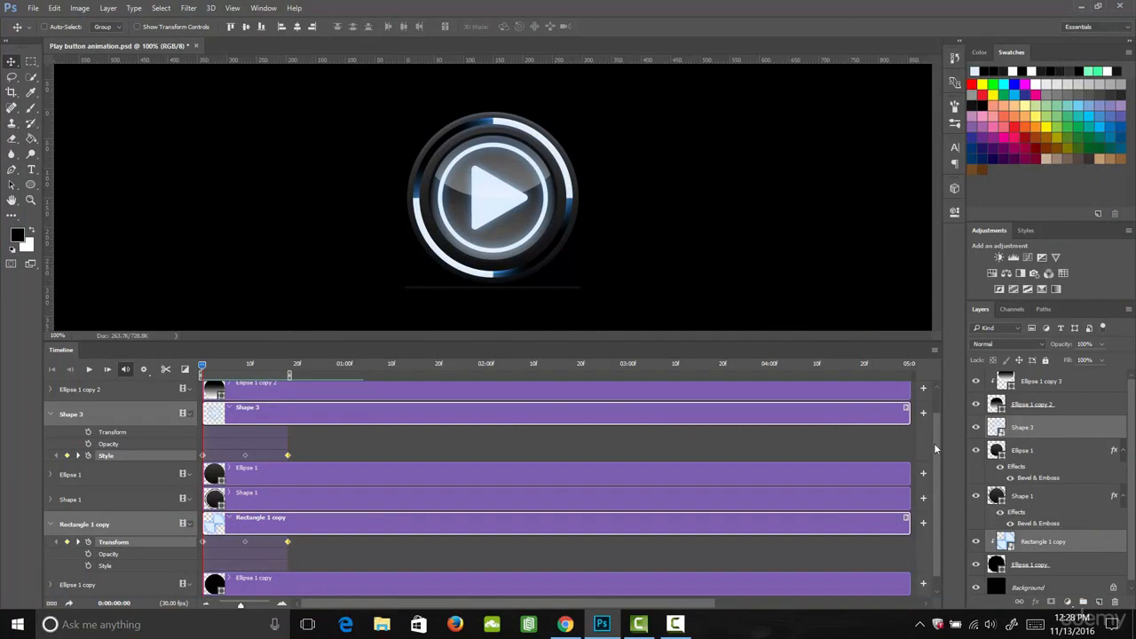
# Switch to File Explorer's projects folder and open the exported Play-button-animation GIF for viewing.
pyautogui.click(395, 624)
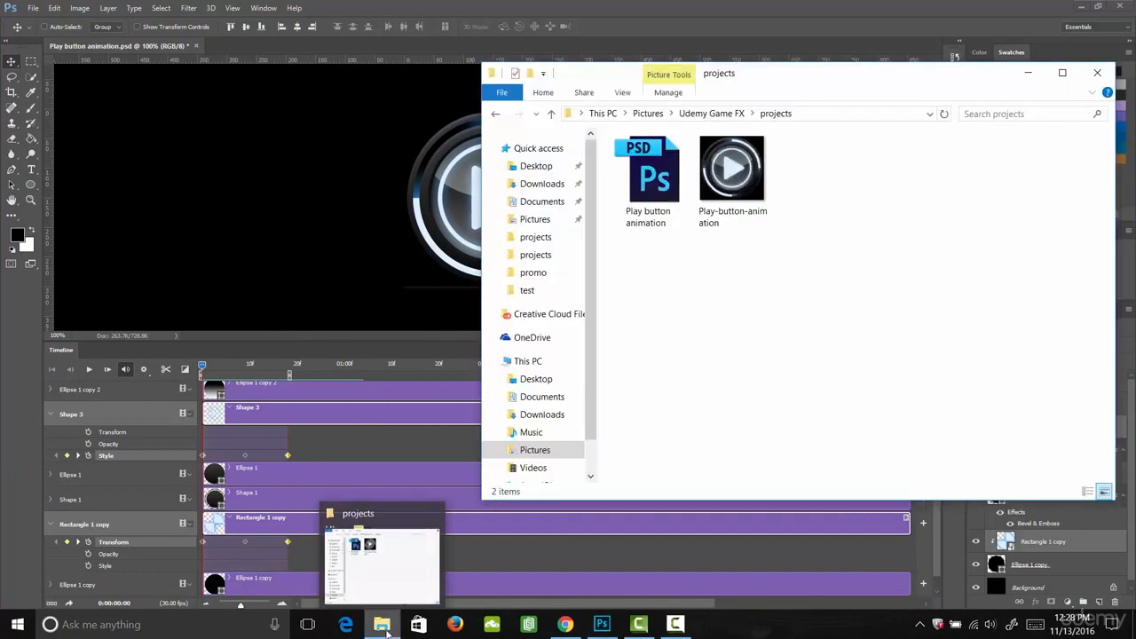
pyautogui.click(745, 187)
pyautogui.doubleClick(745, 188)
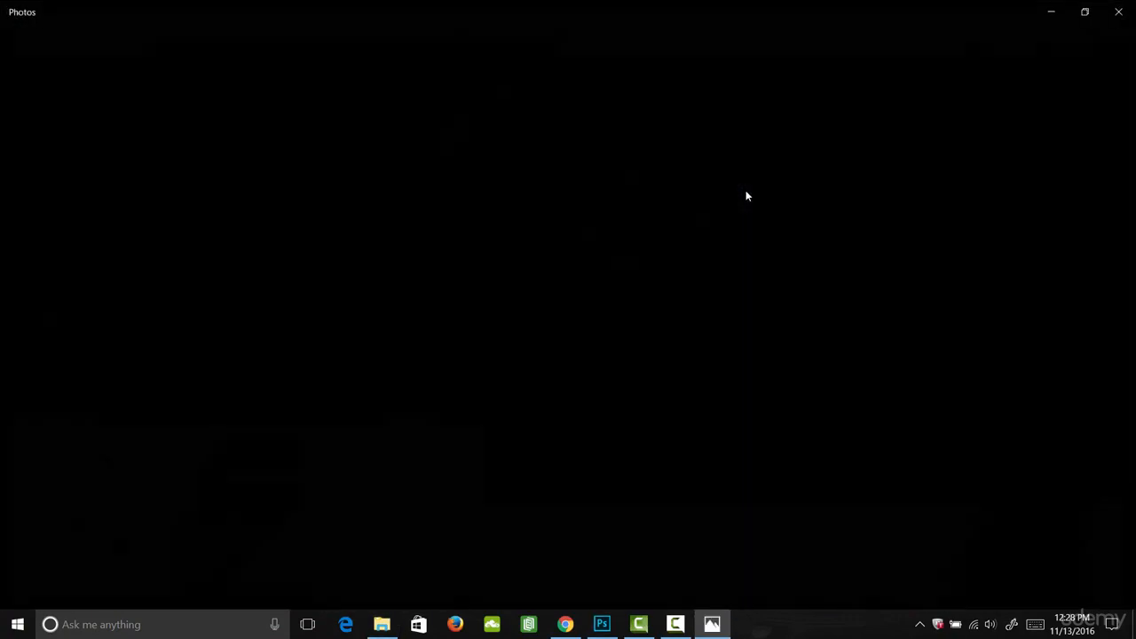